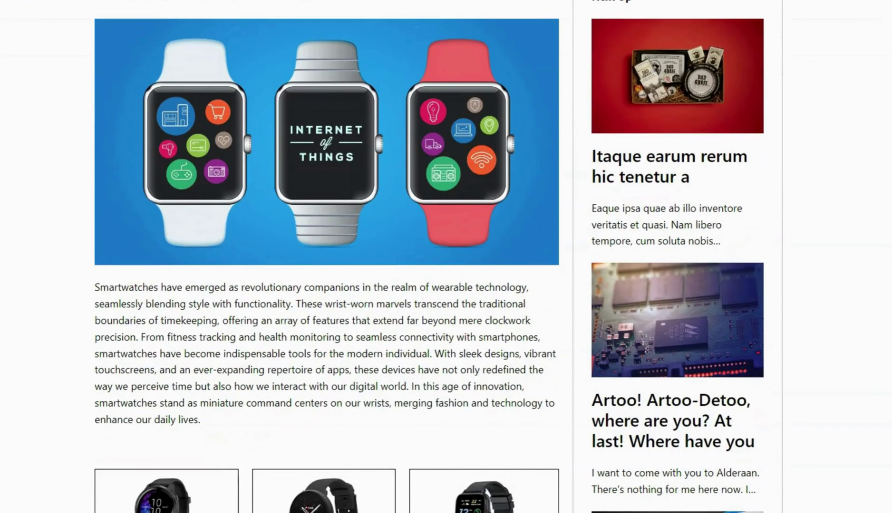
Step: Add a single full-width (100) Columns layout inside the empty group
scroll(429, 256, down, 7)
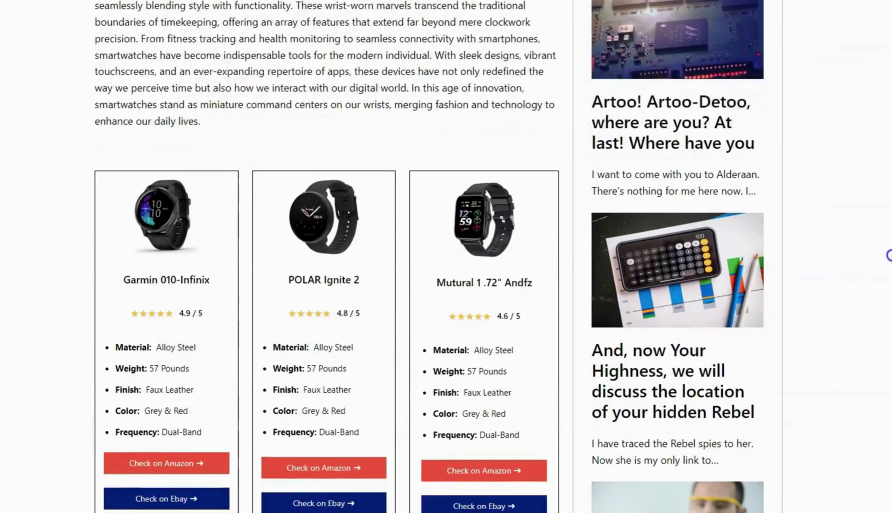
scroll(888, 259, down, 1)
scroll(850, 239, down, 1)
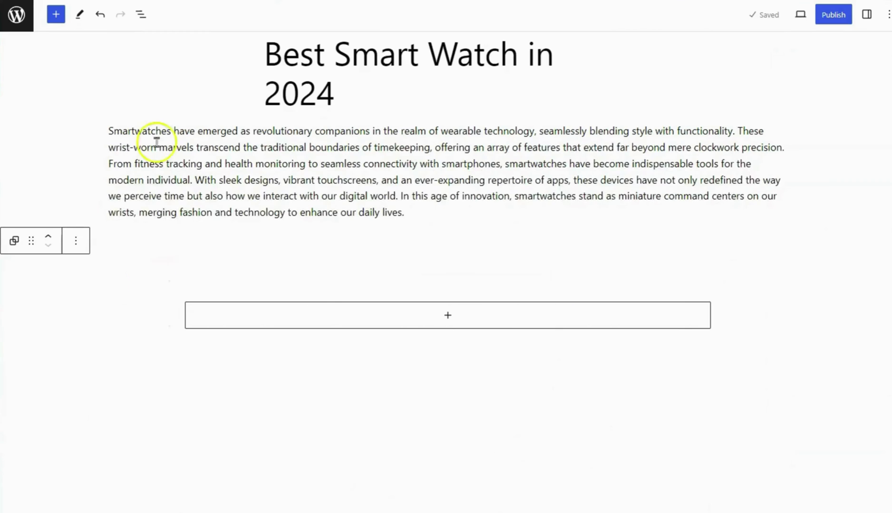
click(142, 18)
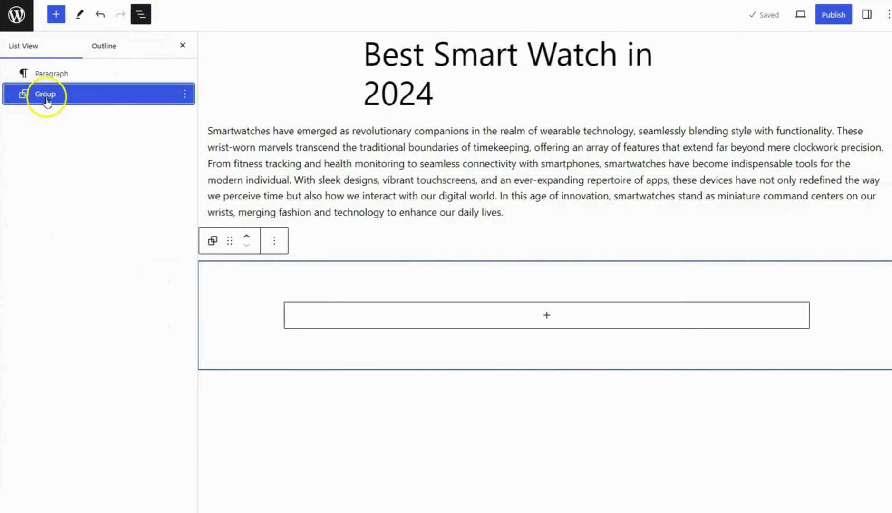
click(532, 326)
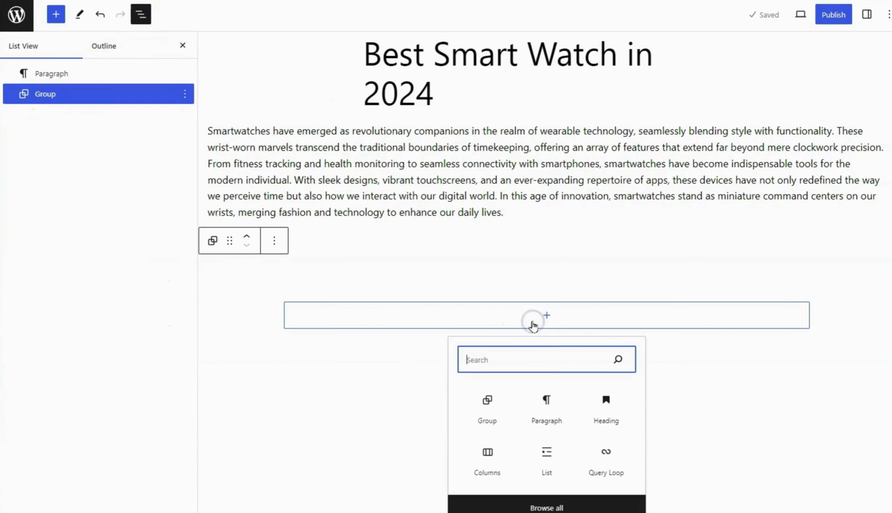
click(501, 470)
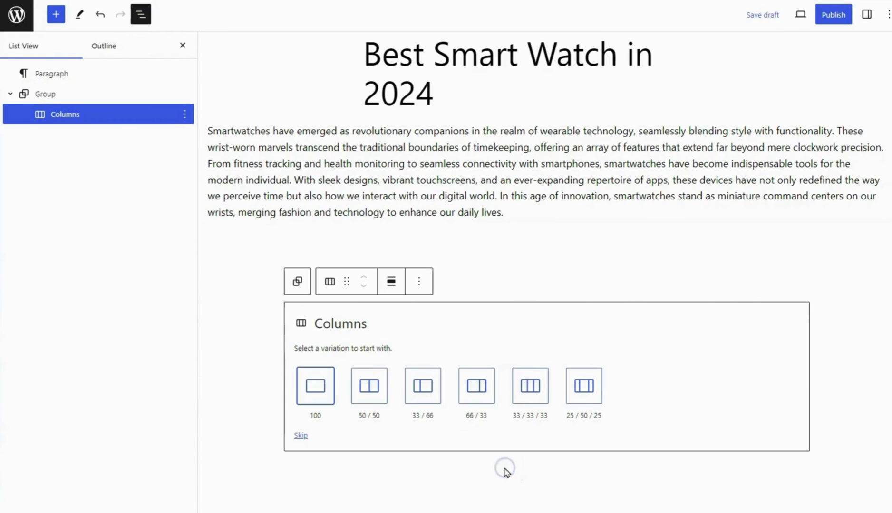
click(313, 386)
Step: Insert an Image block in the column using the Garmin watch picture from the Media Library
click(141, 14)
click(447, 315)
text(image)
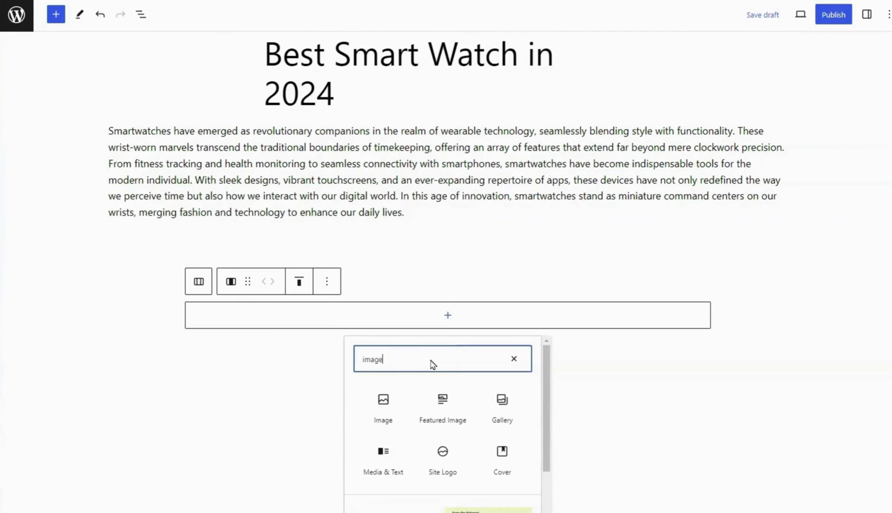
click(396, 404)
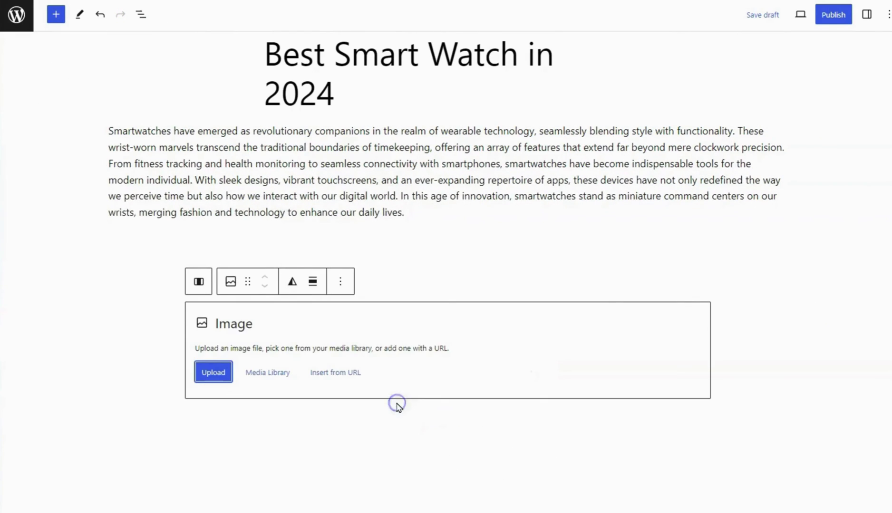
click(267, 373)
click(239, 348)
click(874, 501)
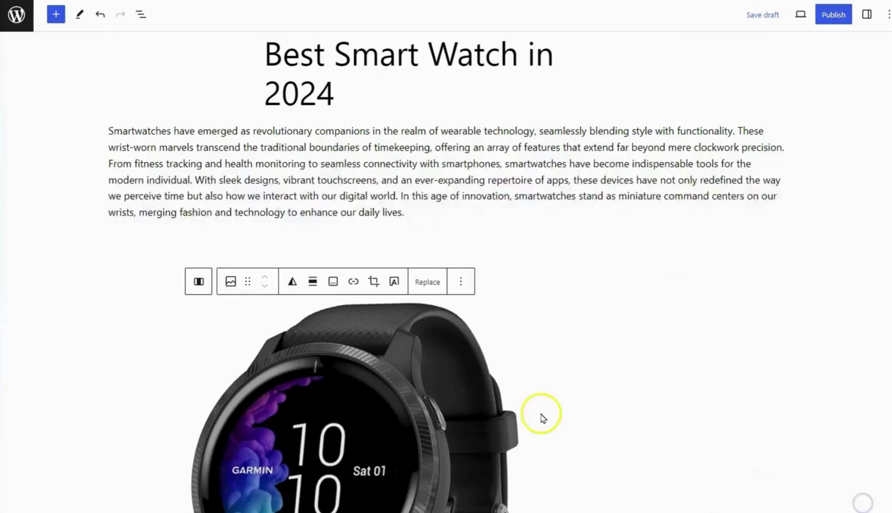
Step: Centre the watch image and set its height to 130 px
scroll(592, 322, down, 3)
scroll(437, 351, down, 3)
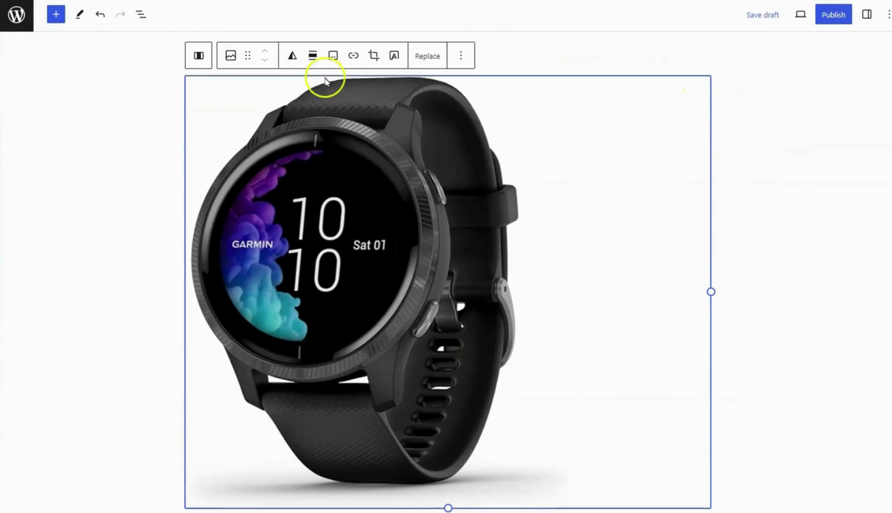
click(312, 55)
click(354, 138)
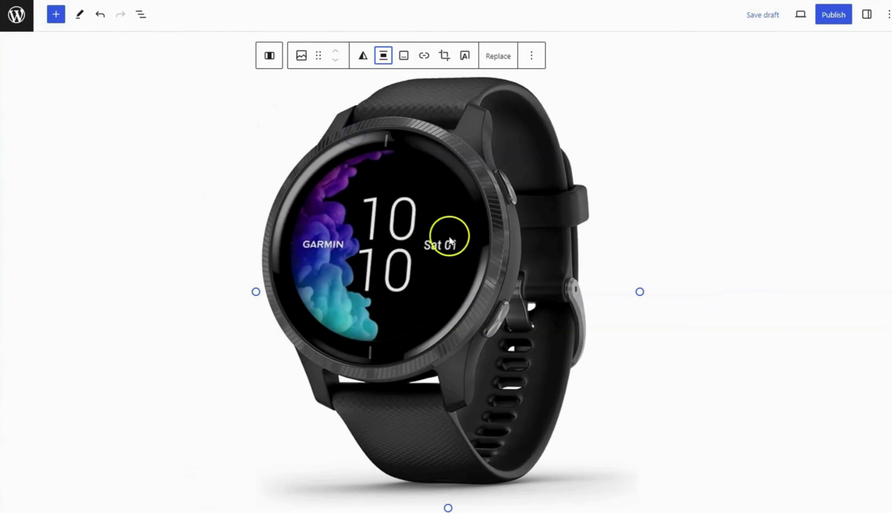
click(867, 16)
click(834, 335)
text(130)
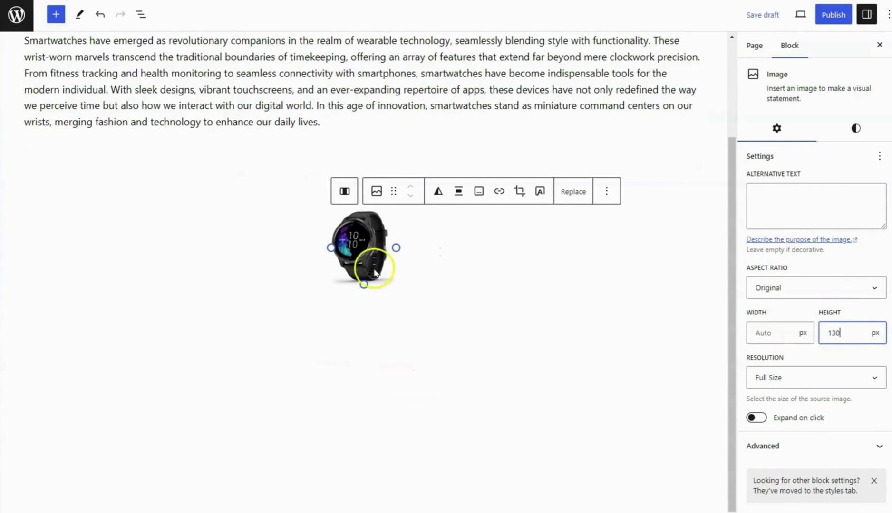
click(866, 14)
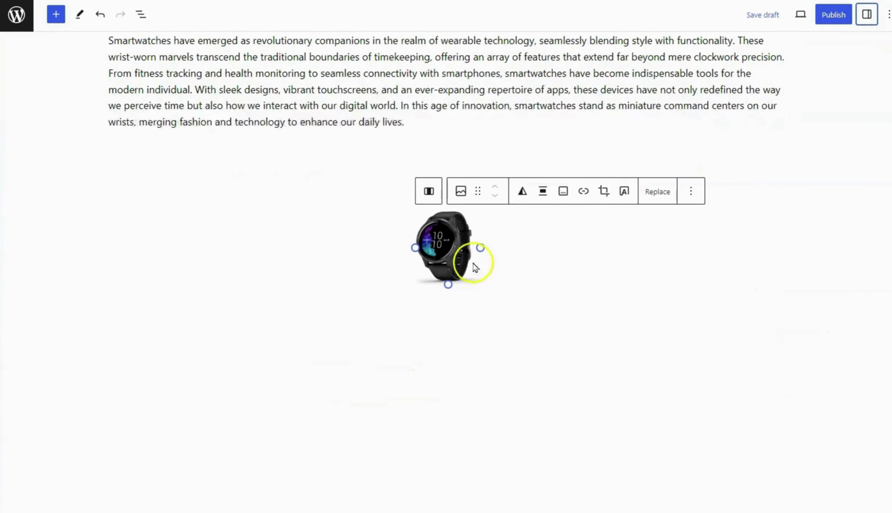
click(440, 247)
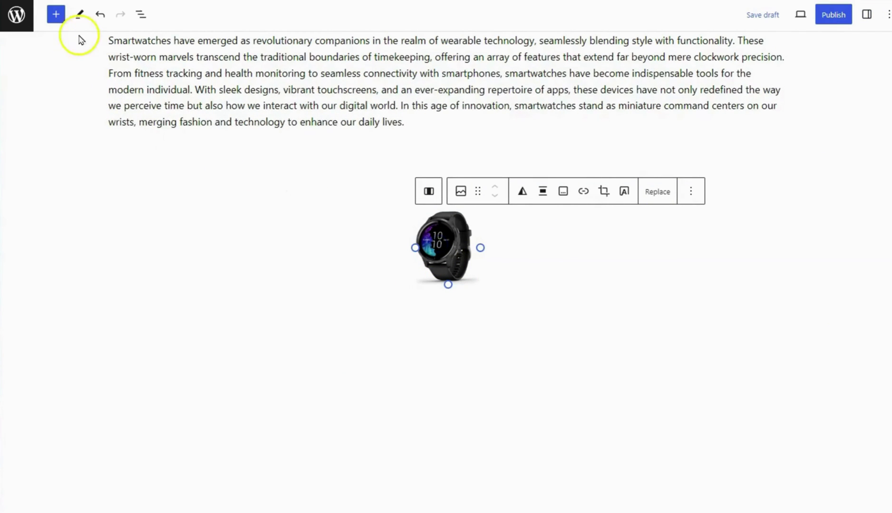
Step: Add a centred H3 heading reading 'Garmin 010-Infinix' below the watch image
click(57, 19)
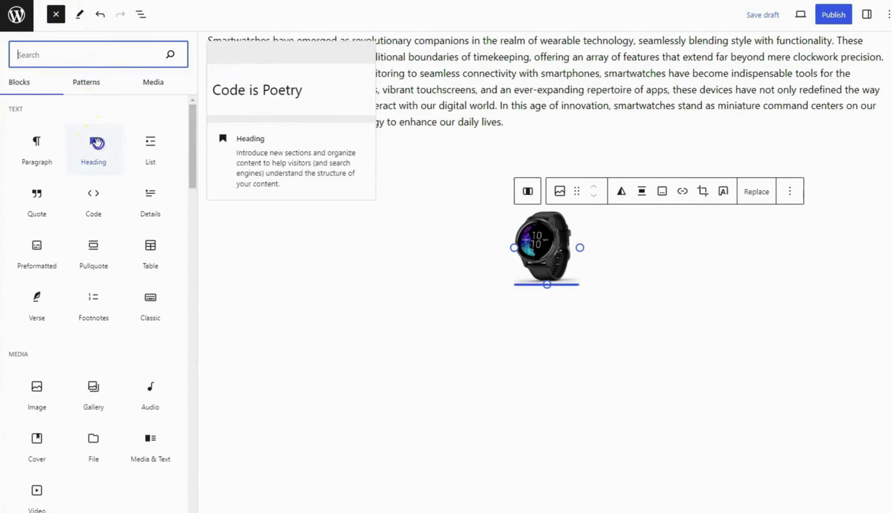
click(95, 142)
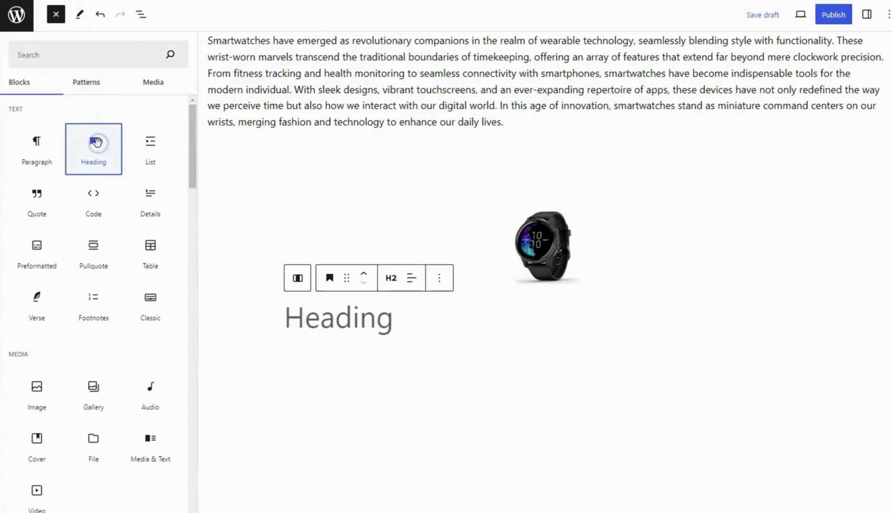
click(56, 14)
click(247, 315)
text(Garmin 010-Infinix)
click(312, 278)
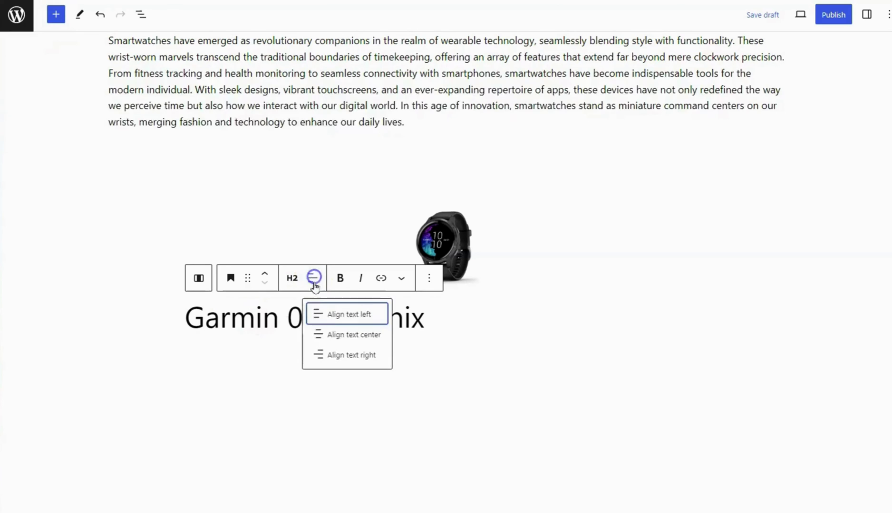
click(335, 333)
click(291, 278)
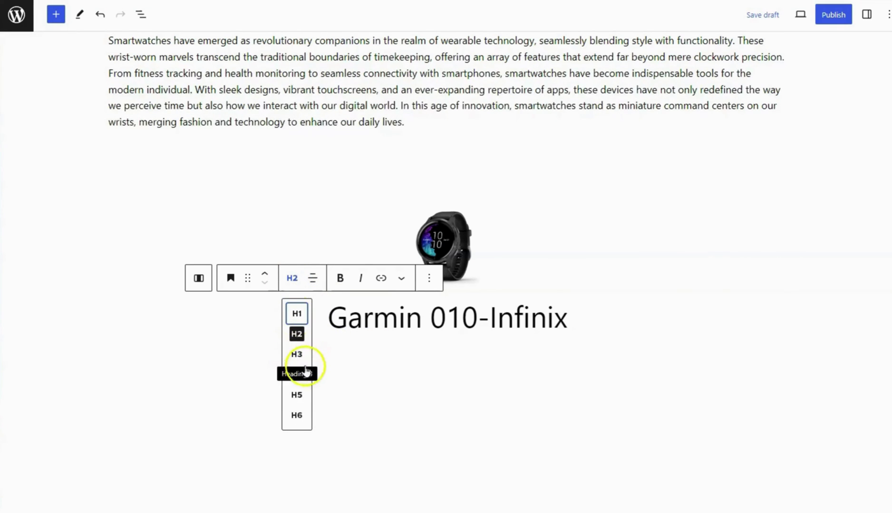
click(297, 354)
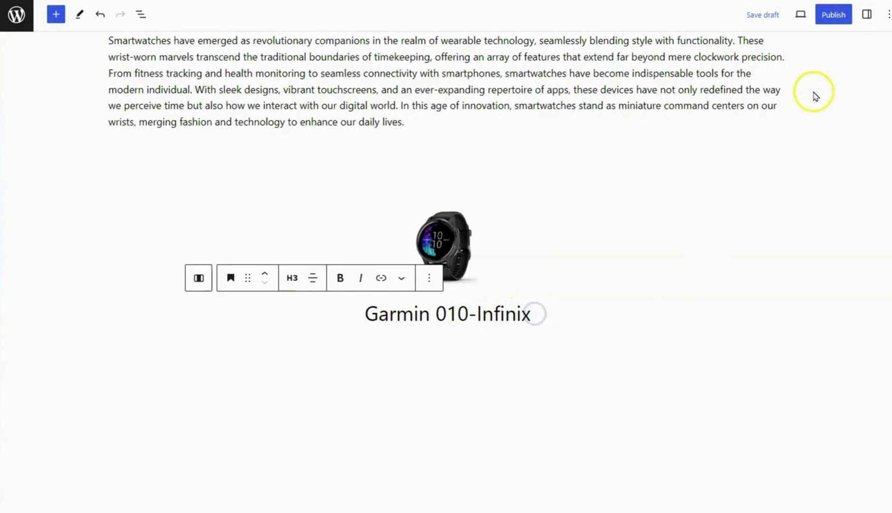
Step: Make the heading Semi Bold at a custom 18 px size with a small margin
click(863, 15)
click(797, 322)
click(782, 478)
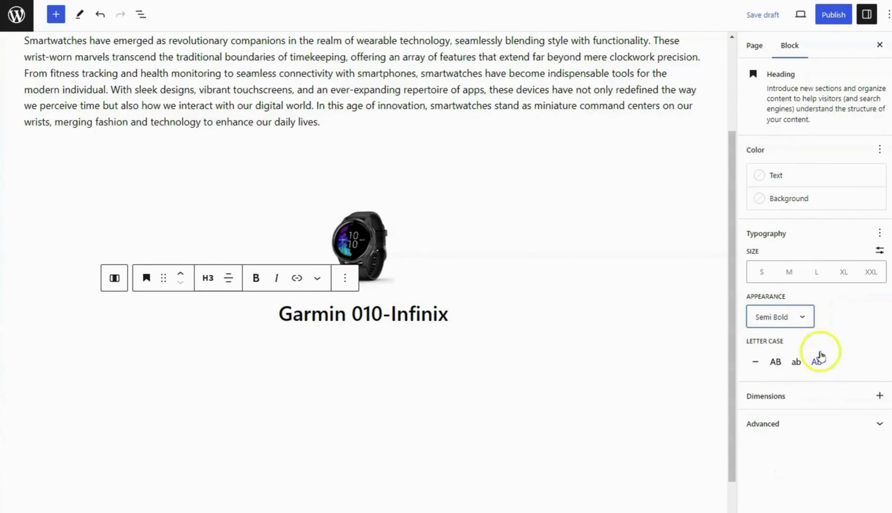
click(879, 250)
click(776, 272)
text(18)
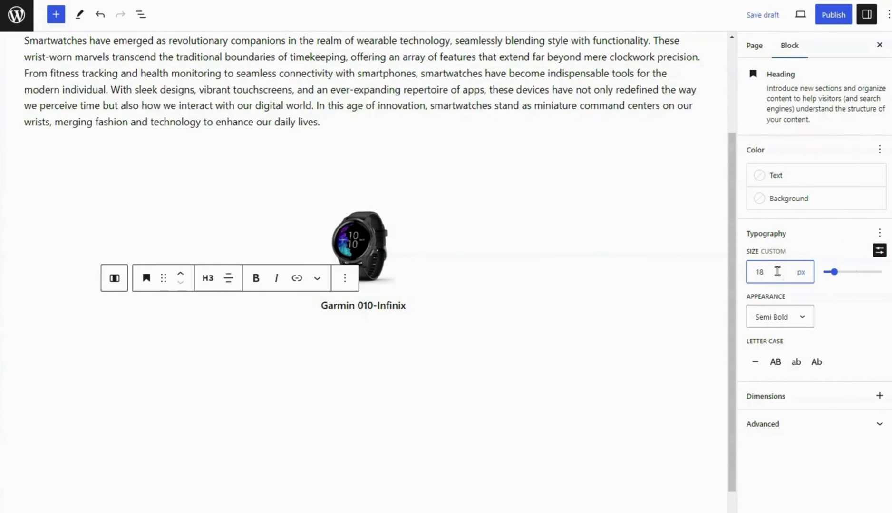
click(878, 396)
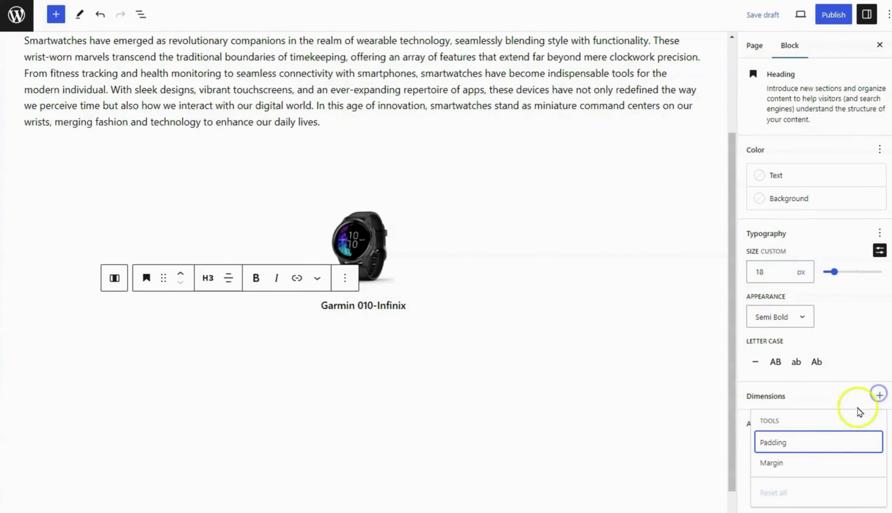
click(785, 443)
click(772, 462)
click(796, 394)
drag(766, 443, 780, 437)
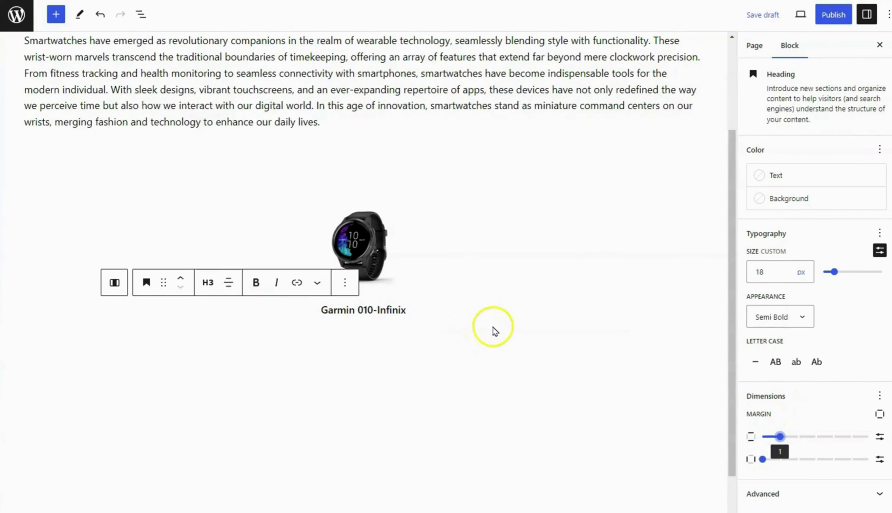
click(866, 14)
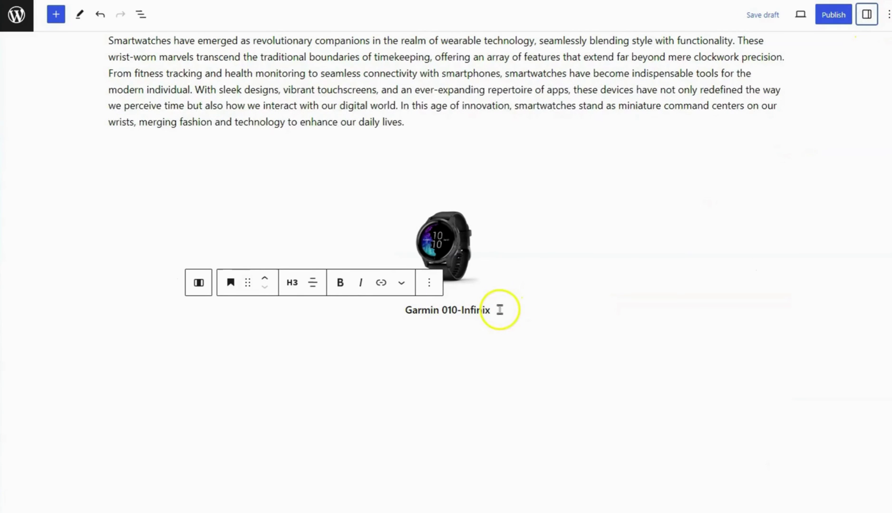
Step: Insert a Row block below the Garmin heading and place an empty Paragraph inside it
click(55, 15)
text(row)
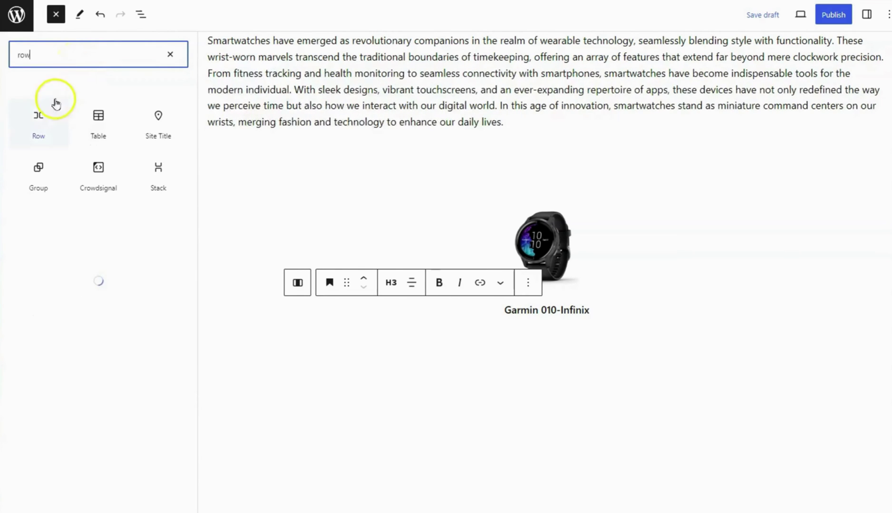
click(38, 116)
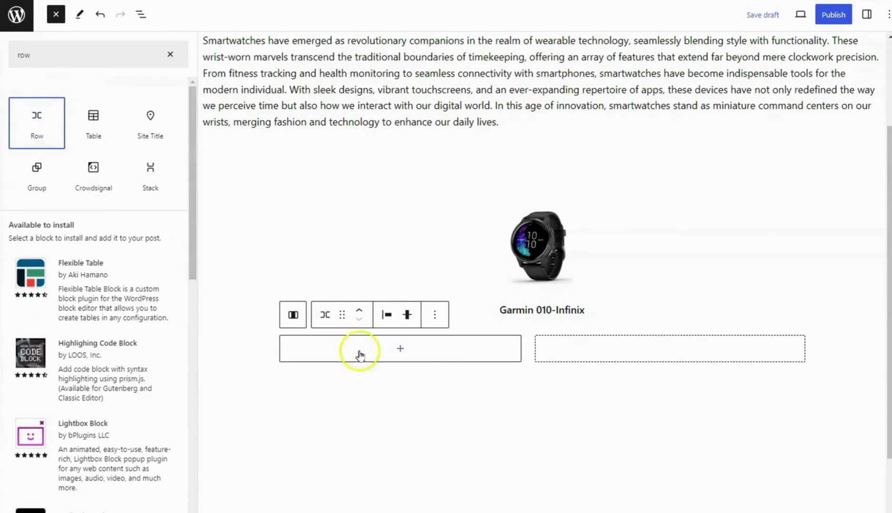
click(56, 14)
click(309, 349)
click(302, 208)
scroll(228, 346, down, 1)
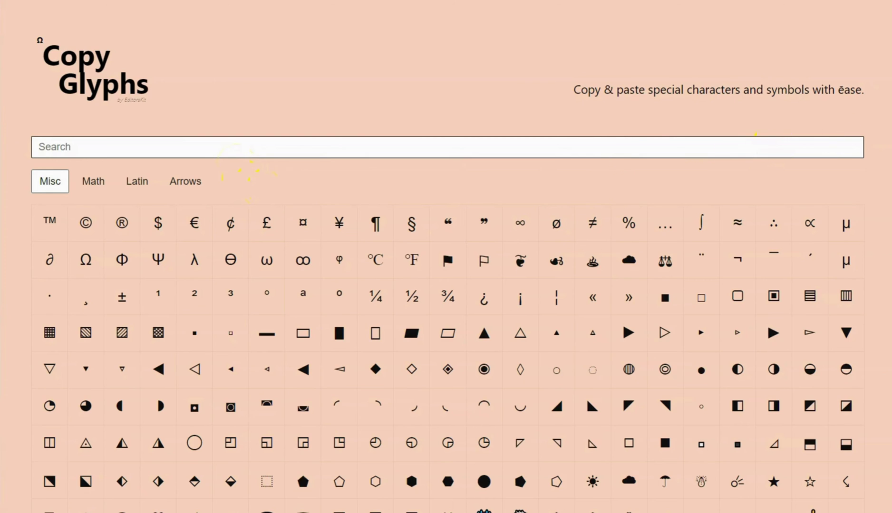
Step: Search CopyGlyphs for 'star' and copy the black star ★ character
click(615, 142)
text(star)
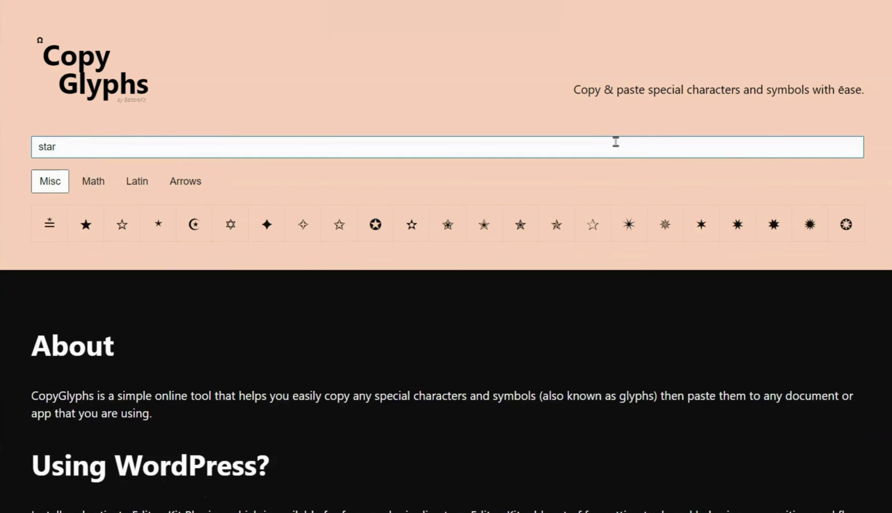
click(86, 227)
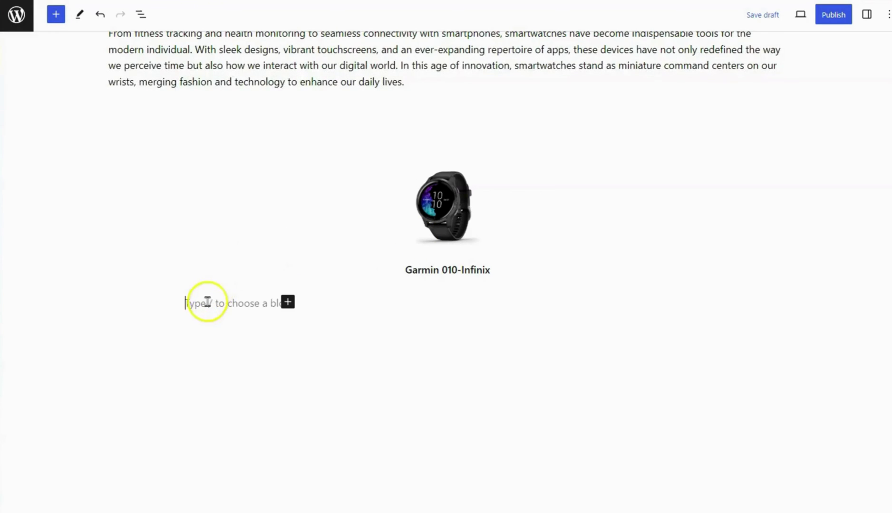
Step: Paste five ★ stars into the empty paragraph under the watch name
click(208, 300)
key(ctrl+v)
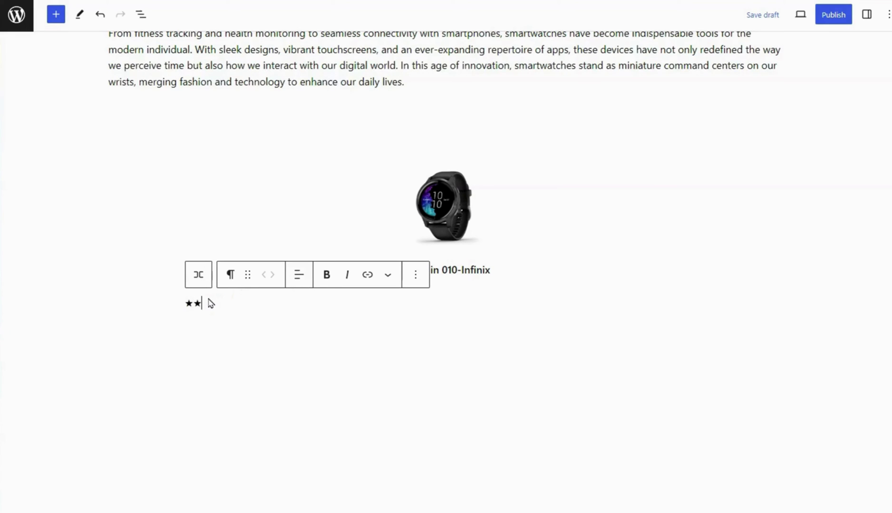
key(ctrl+v)
click(140, 14)
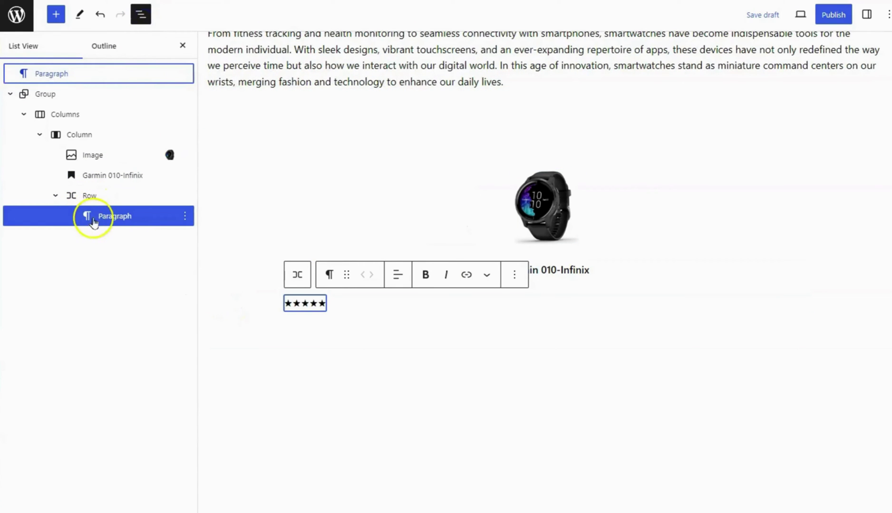
click(140, 14)
Step: Colour the stars with hex FAC234 and set their font size to 20 px
click(866, 14)
click(789, 155)
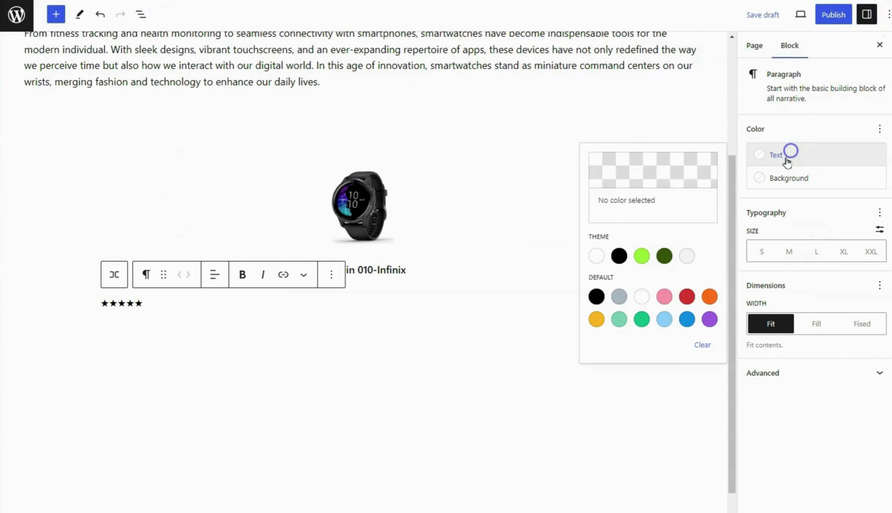
click(641, 183)
click(486, 353)
key(ctrl+v)
click(810, 151)
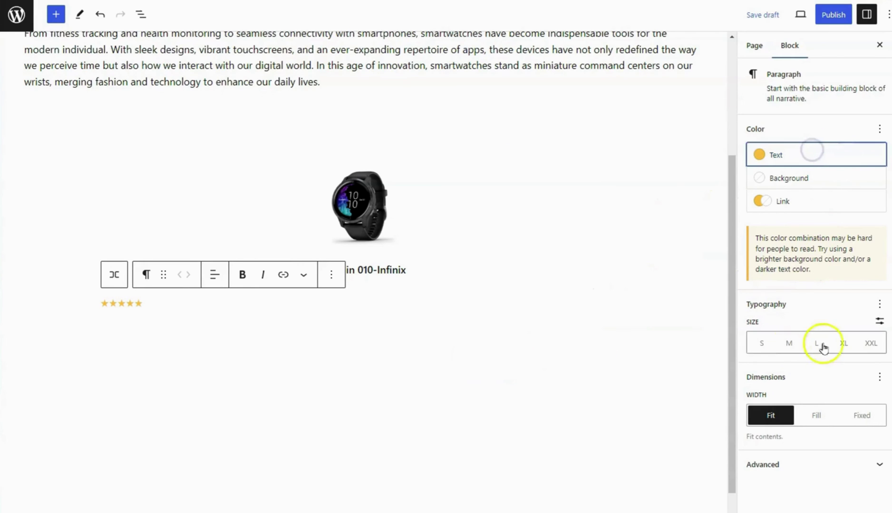
click(879, 321)
click(781, 351)
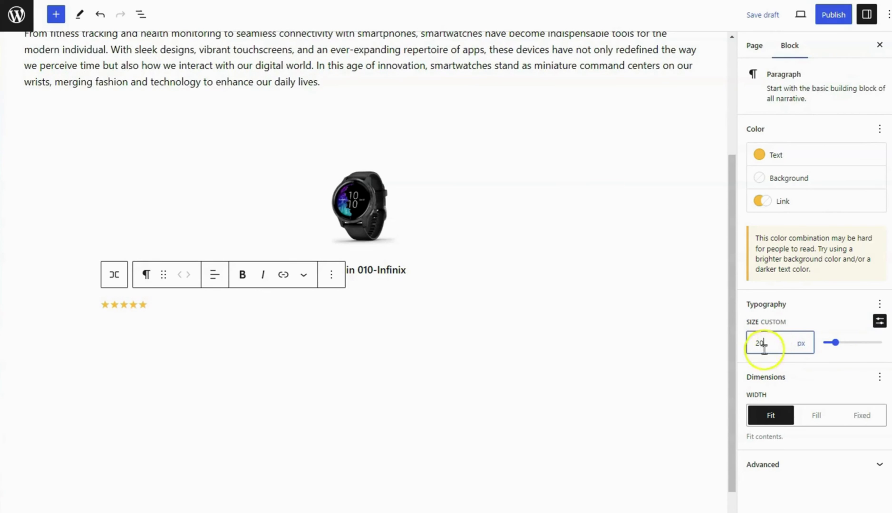
click(866, 14)
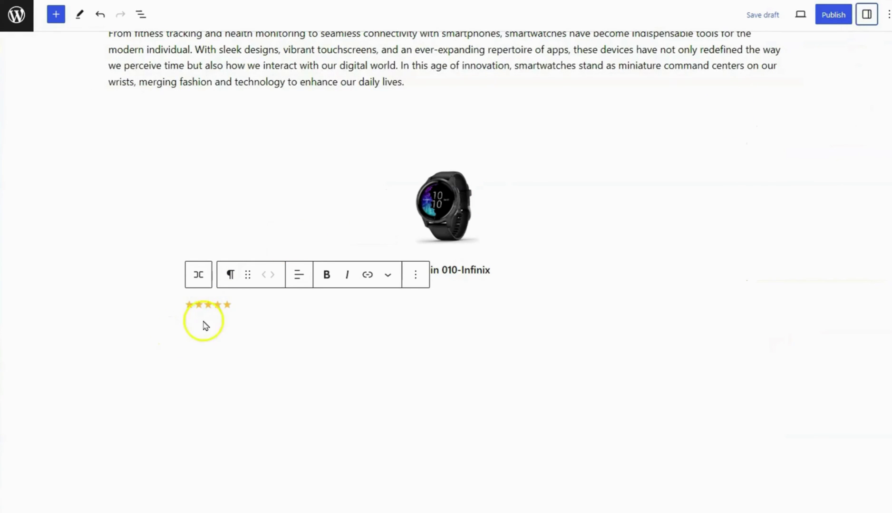
click(140, 15)
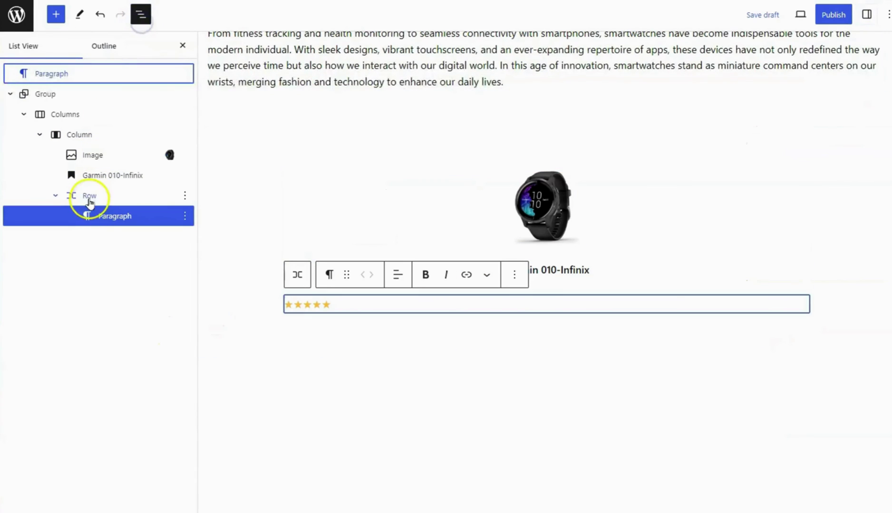
click(56, 14)
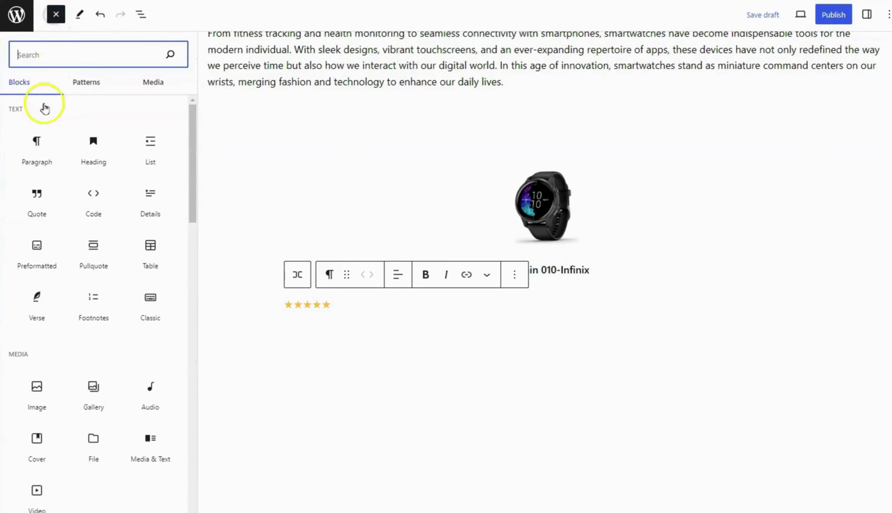
Step: Add a bold '4.9 / 5' paragraph after the stars at a custom 14 px size
click(39, 140)
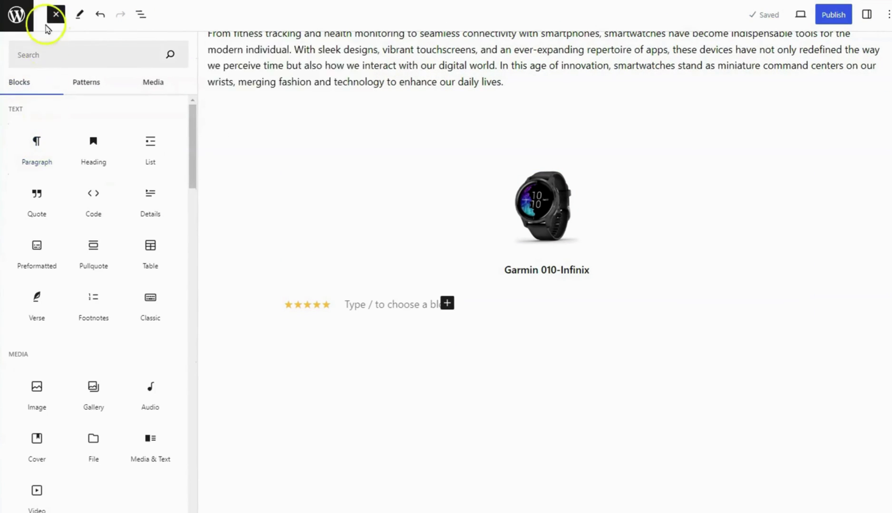
click(56, 15)
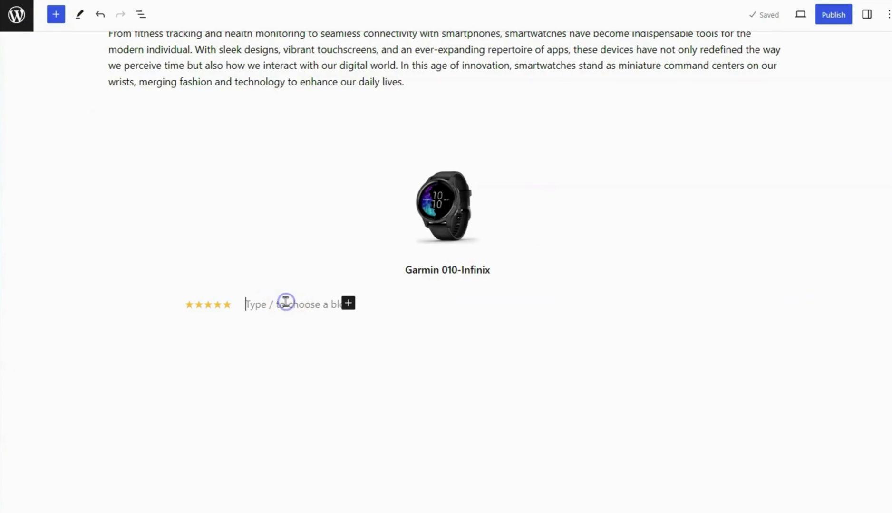
text(4.9 / 5)
triple_click(258, 305)
click(387, 276)
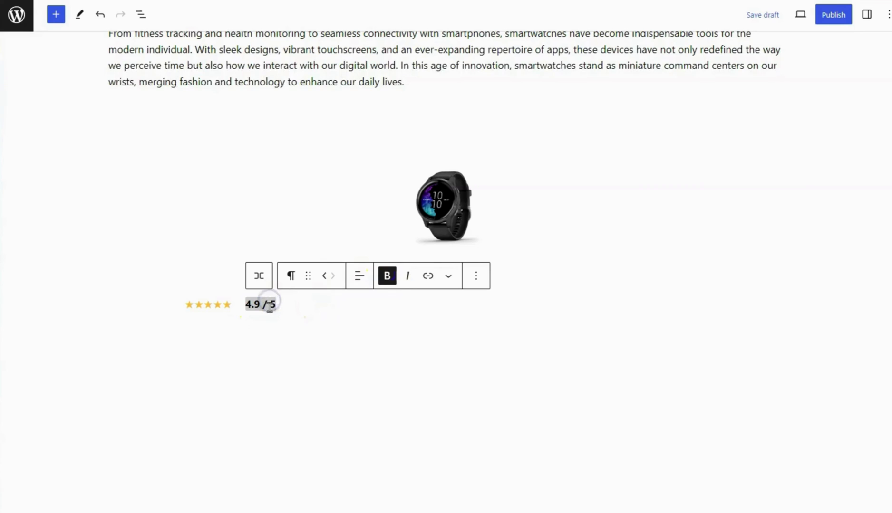
click(866, 14)
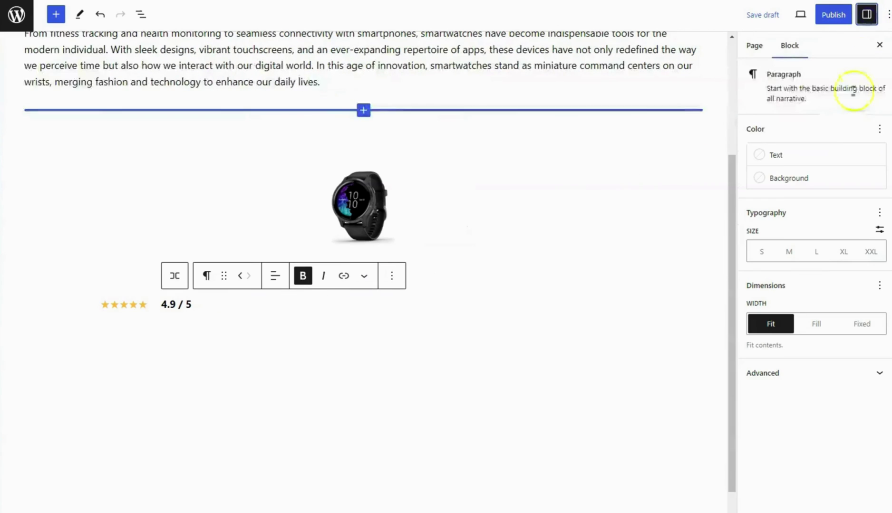
click(880, 229)
click(759, 253)
text(14)
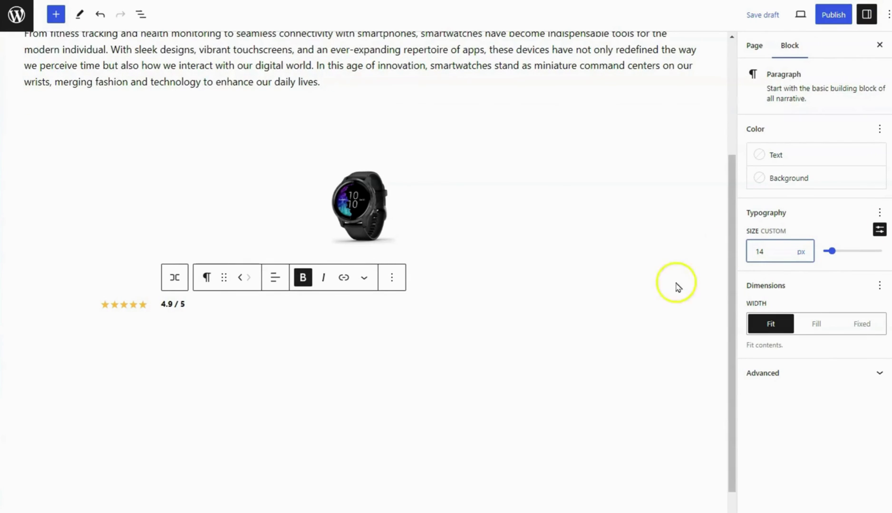
Step: Select the rating Row and justify its contents to the centre
click(174, 278)
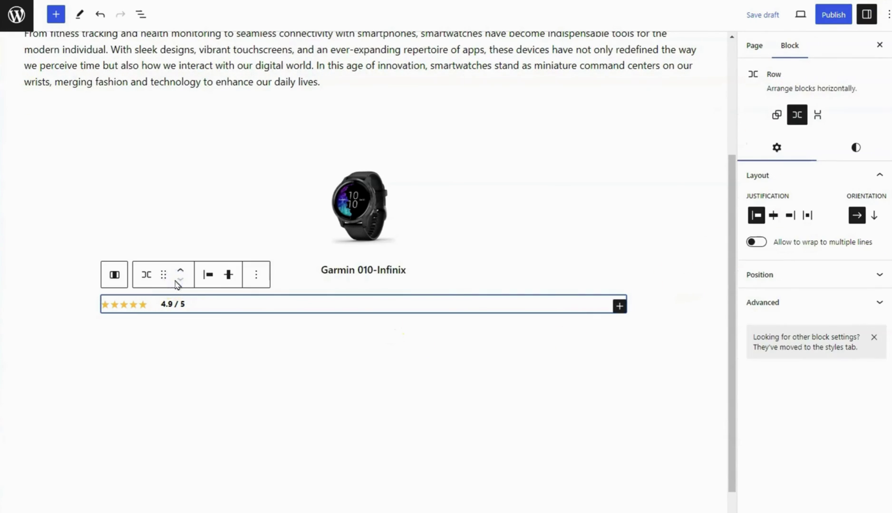
click(140, 14)
click(90, 196)
click(141, 14)
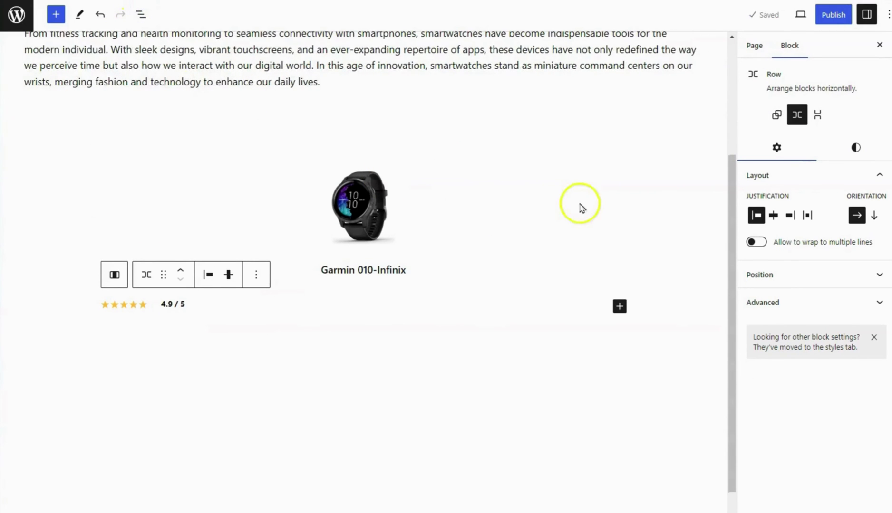
click(774, 216)
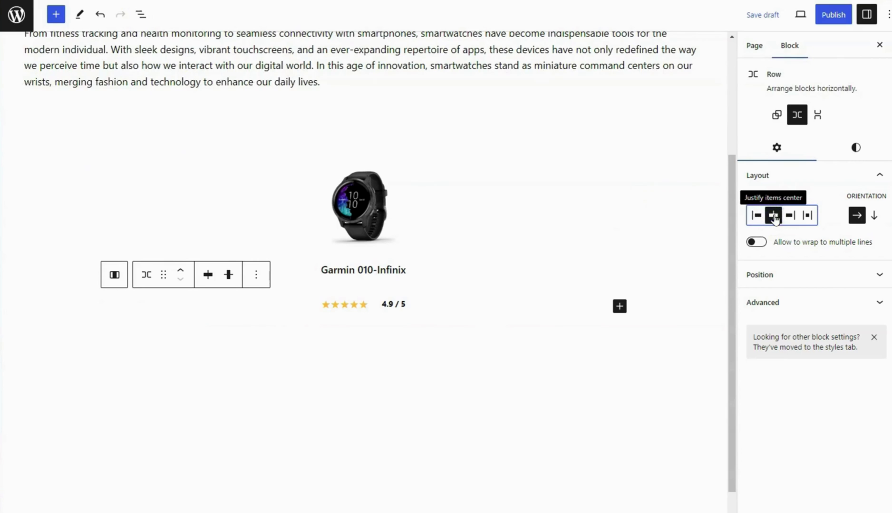
Step: Set the Row's block spacing to a custom 10 px
click(854, 149)
scroll(829, 248, down, 1)
scroll(830, 248, down, 4)
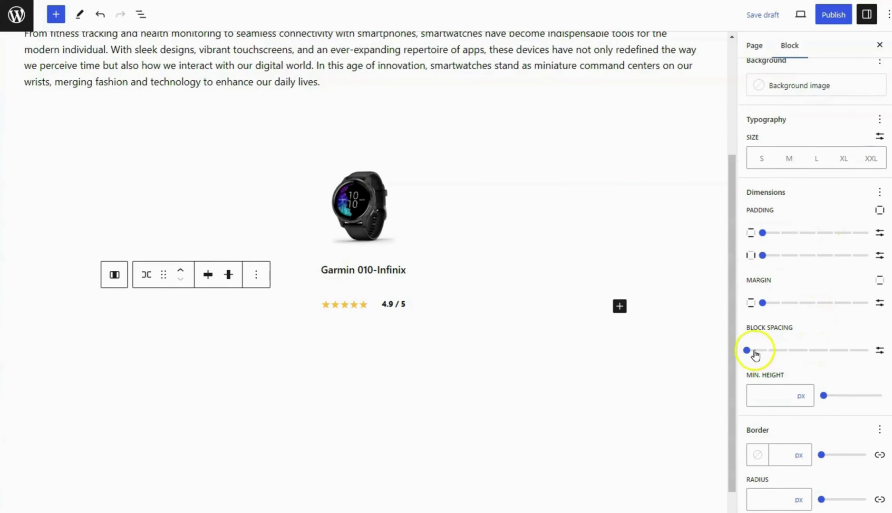
click(883, 351)
click(782, 352)
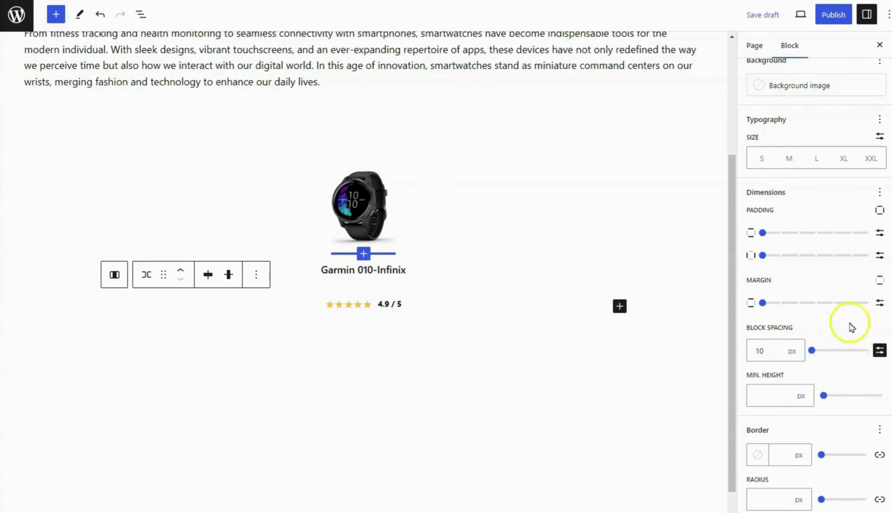
click(866, 15)
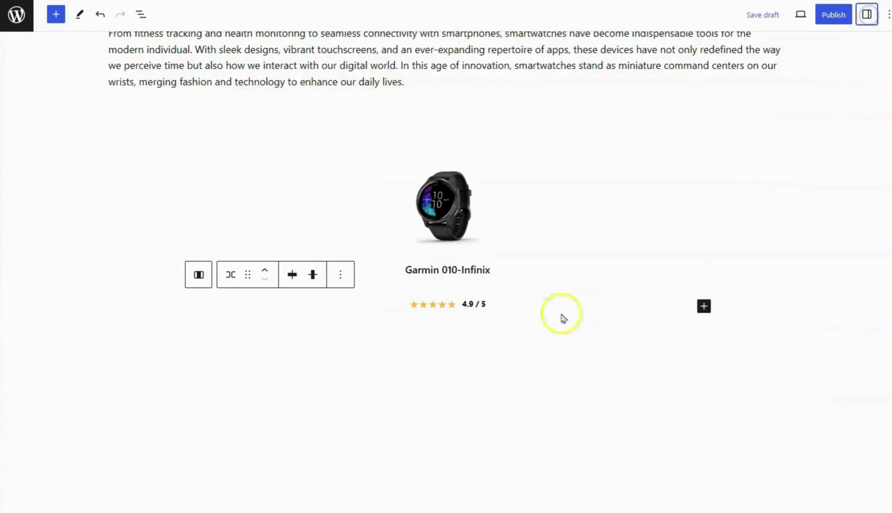
click(494, 304)
click(477, 276)
Step: Insert a bulleted List block below the rating row
click(140, 14)
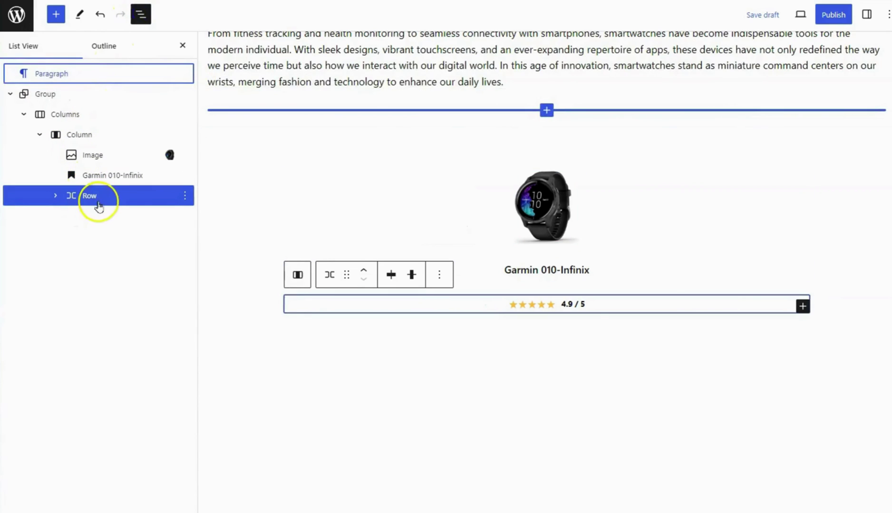
click(56, 15)
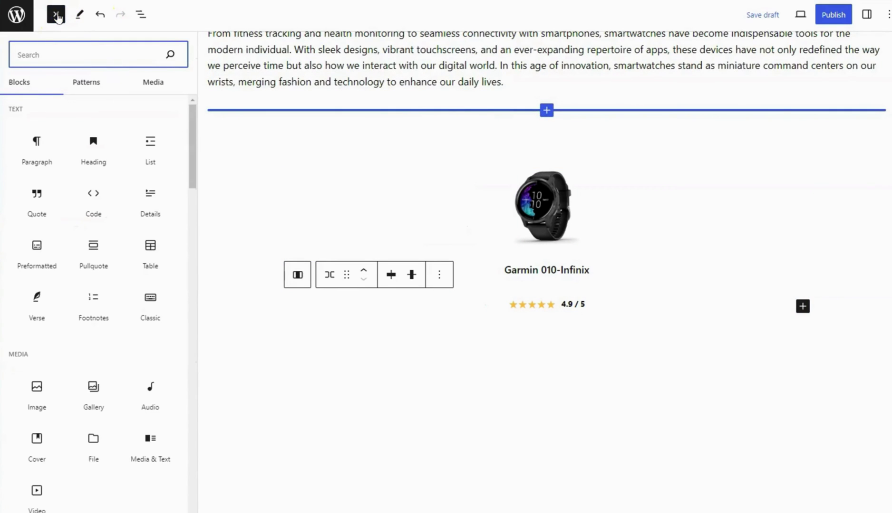
text(list)
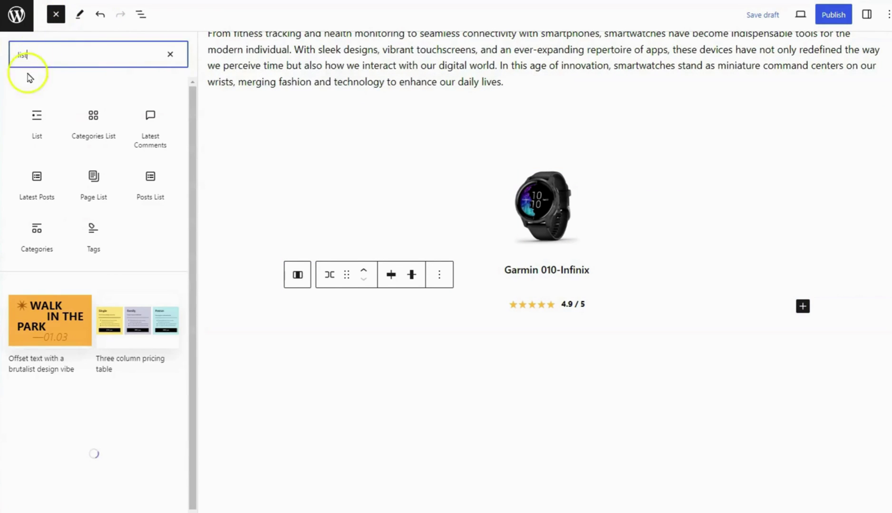
click(33, 115)
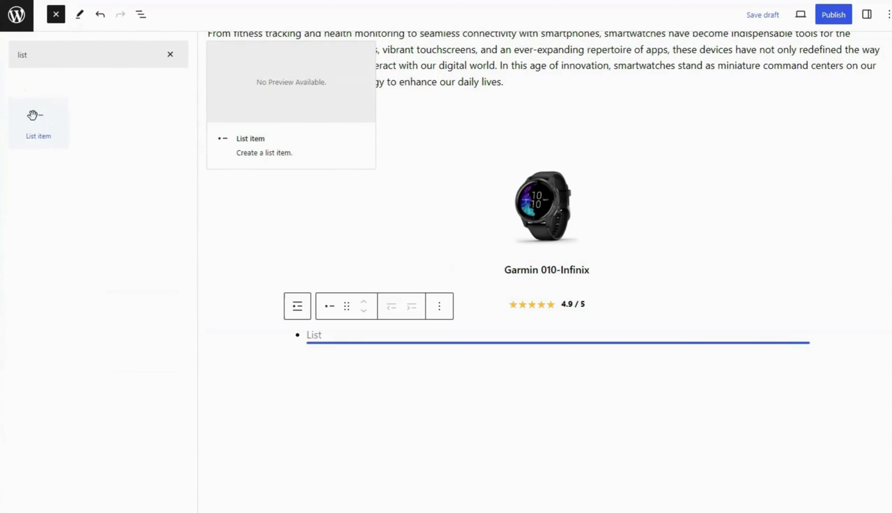
Step: Fill the spec list from Material: Alloy Steel through Color: Grey & Red and Frequency: Dual-Band
click(312, 334)
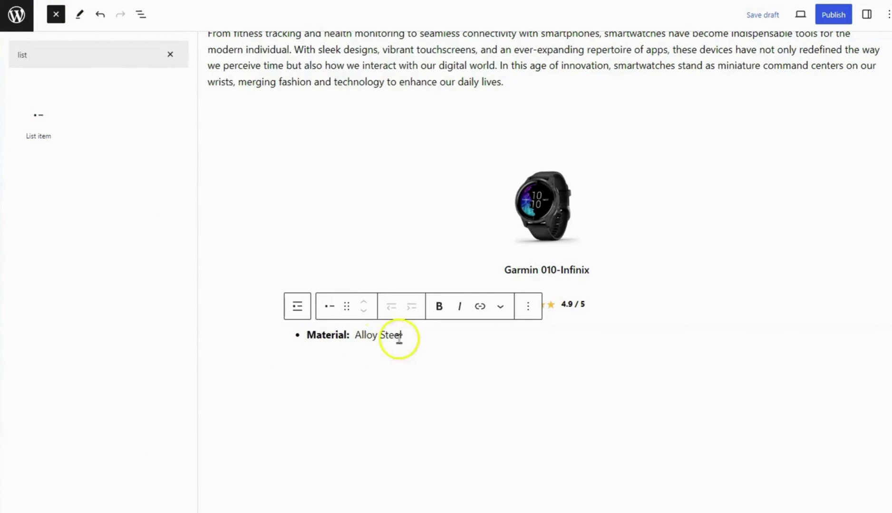
key(Return)
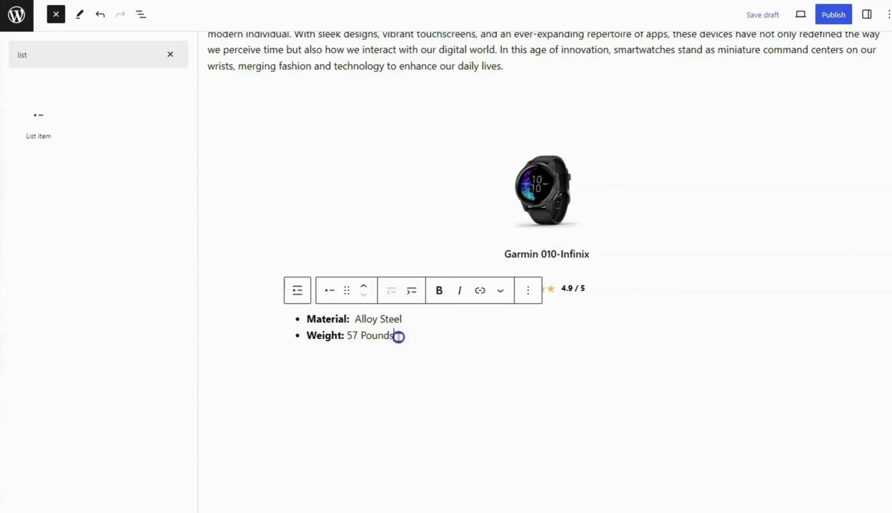
key(Return)
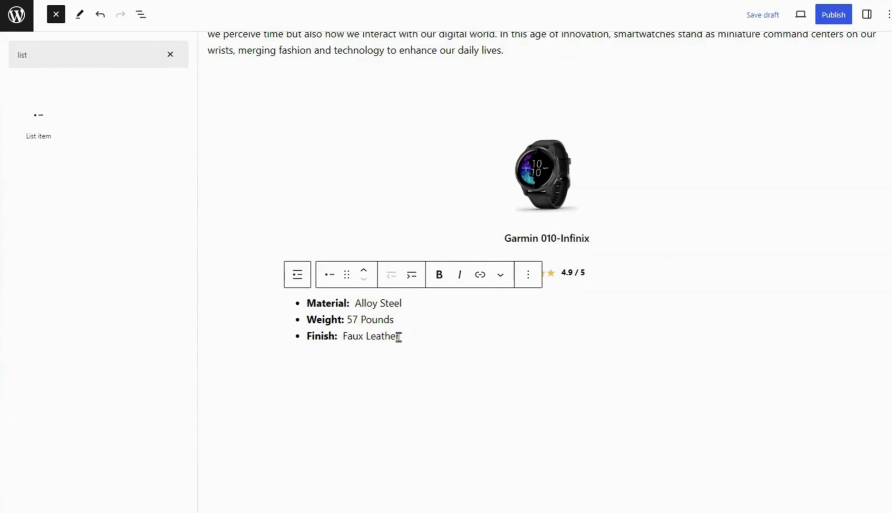
key(Return)
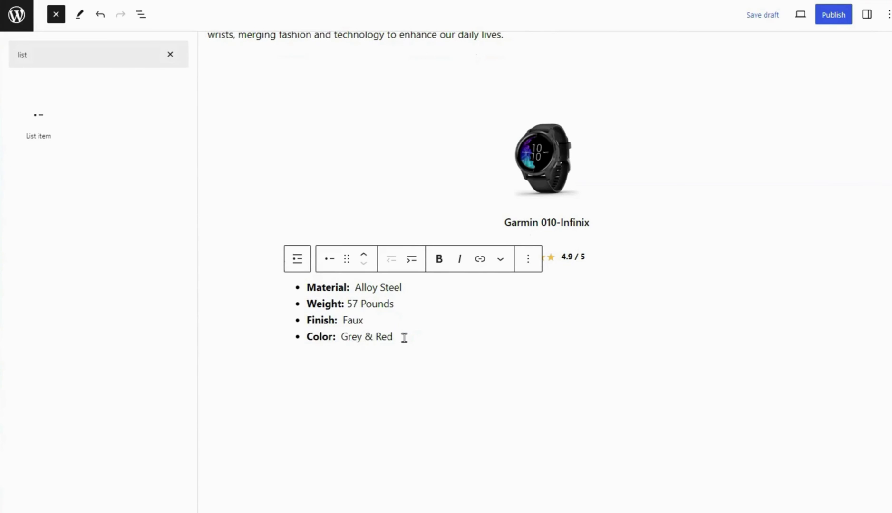
key(ctrl+z)
key(ctrl+z)
key(ctrl+z)
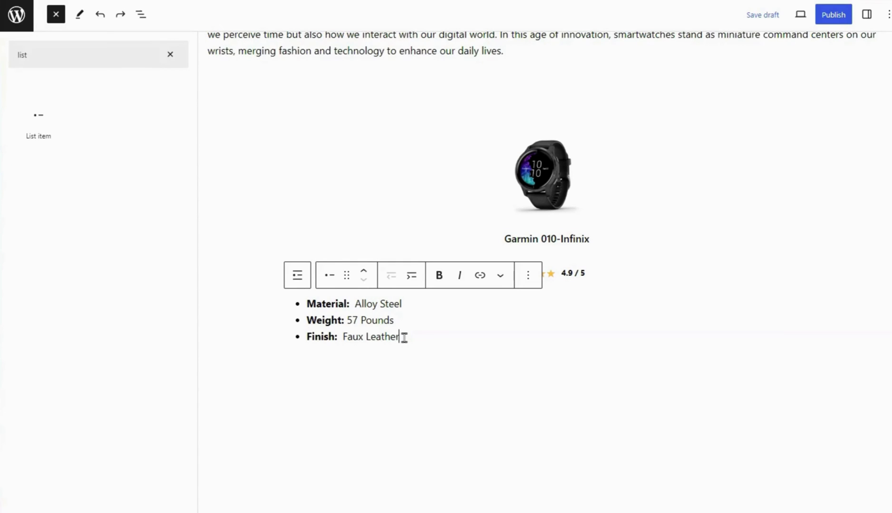
key(Return)
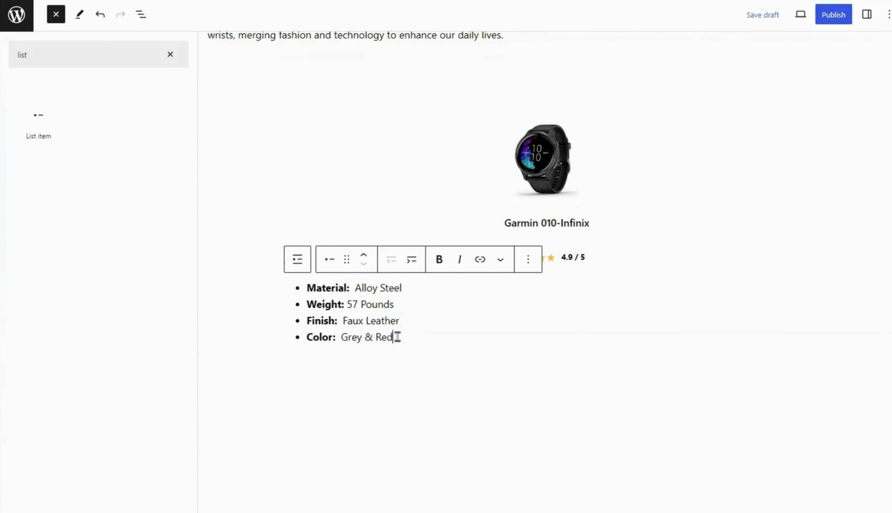
key(Return)
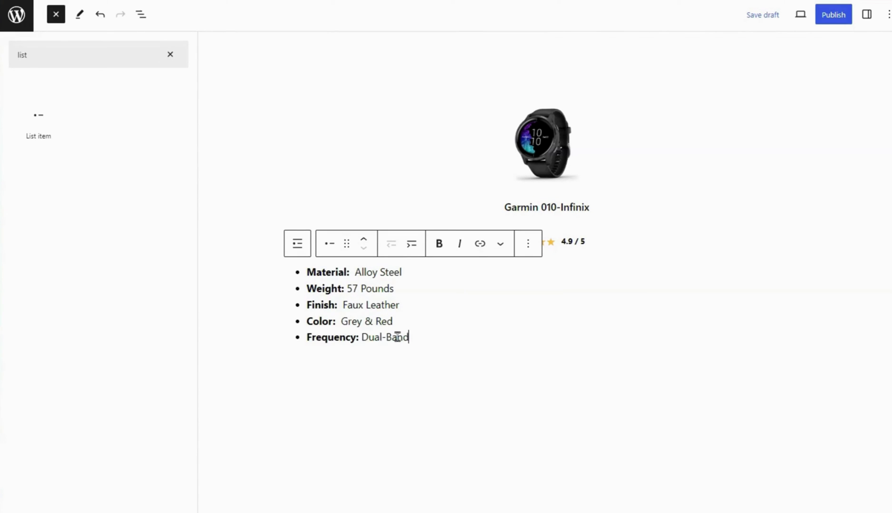
click(144, 16)
click(89, 216)
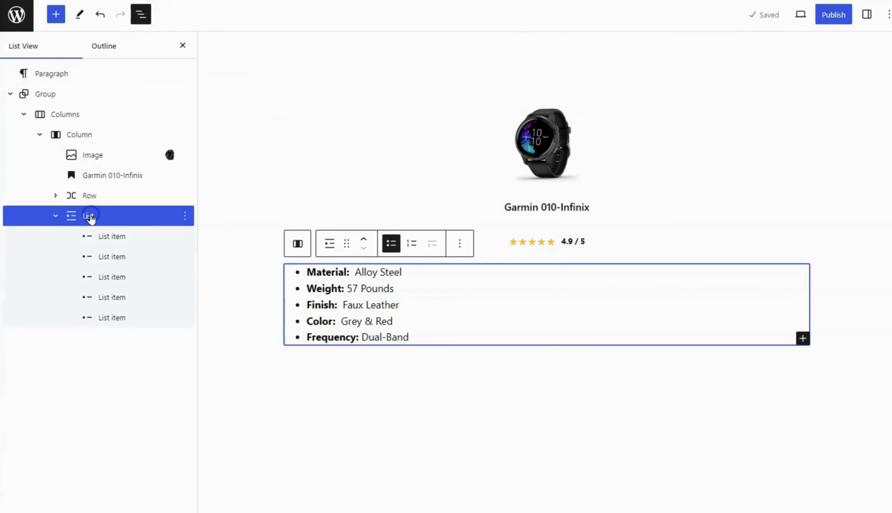
Step: Set the spec list's font size to a custom 15 px
click(140, 14)
click(868, 15)
click(880, 220)
click(782, 243)
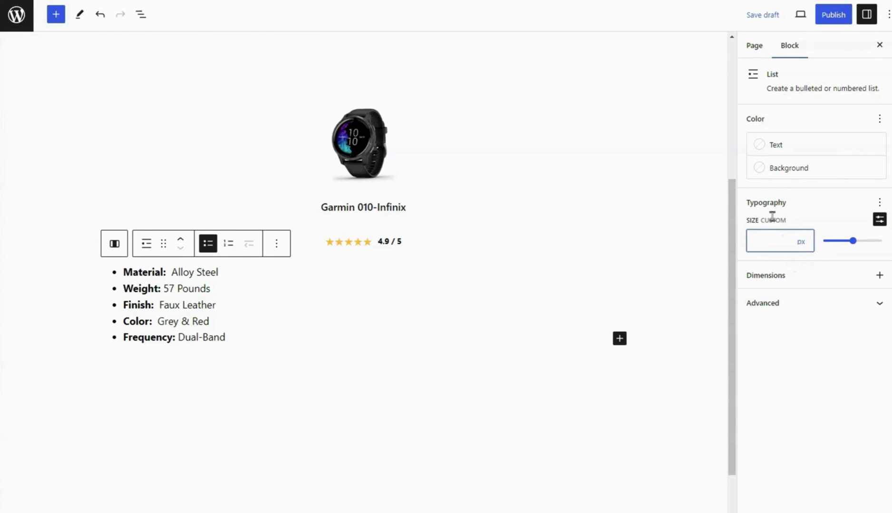
text(15)
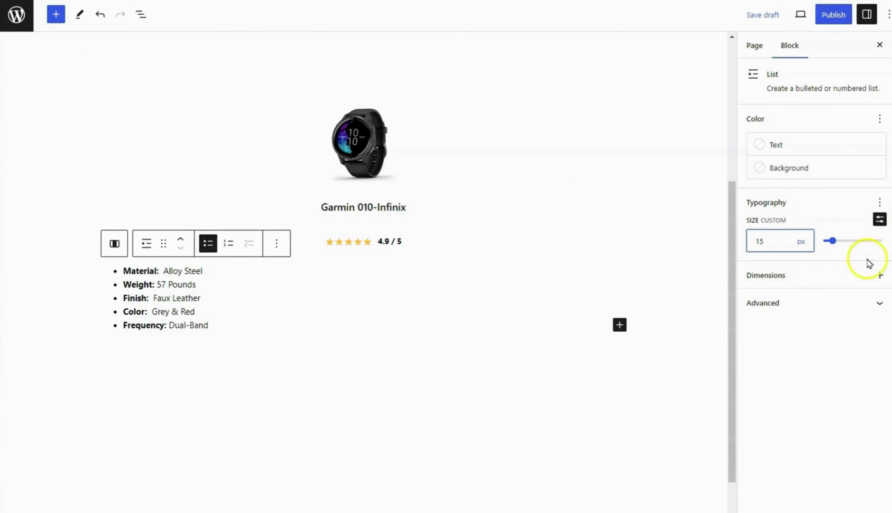
Step: Give the spec list 20 px of left padding
click(879, 275)
click(799, 323)
click(793, 275)
click(881, 295)
click(791, 428)
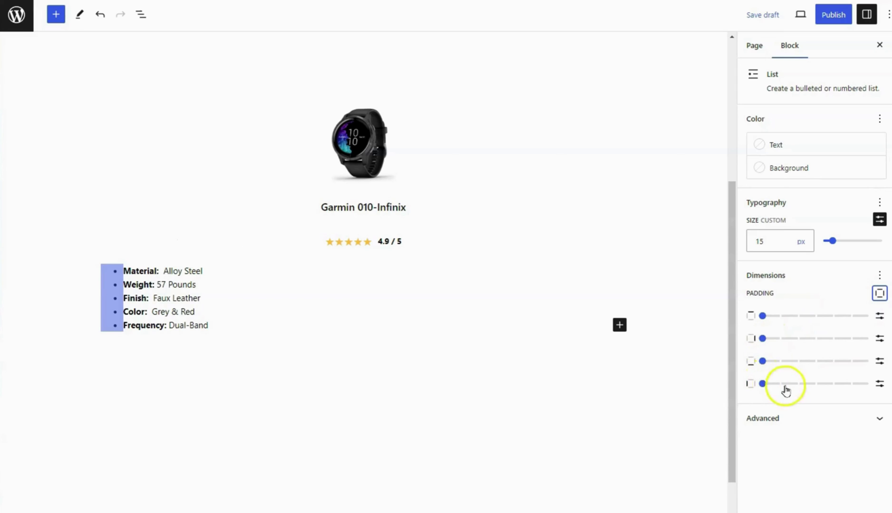
click(879, 384)
click(786, 387)
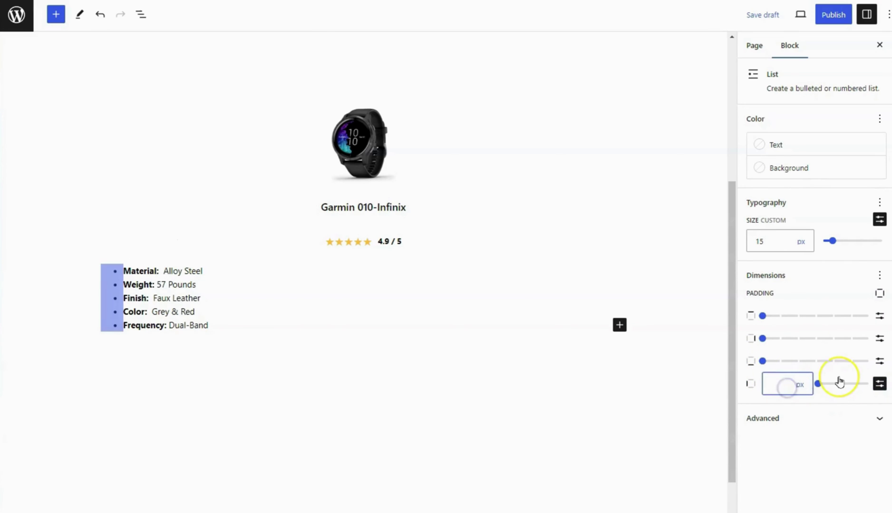
text(20)
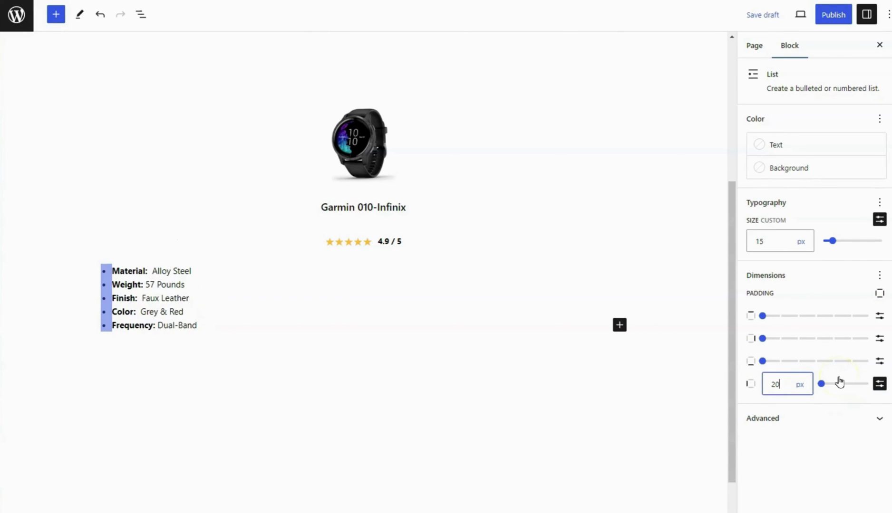
click(812, 389)
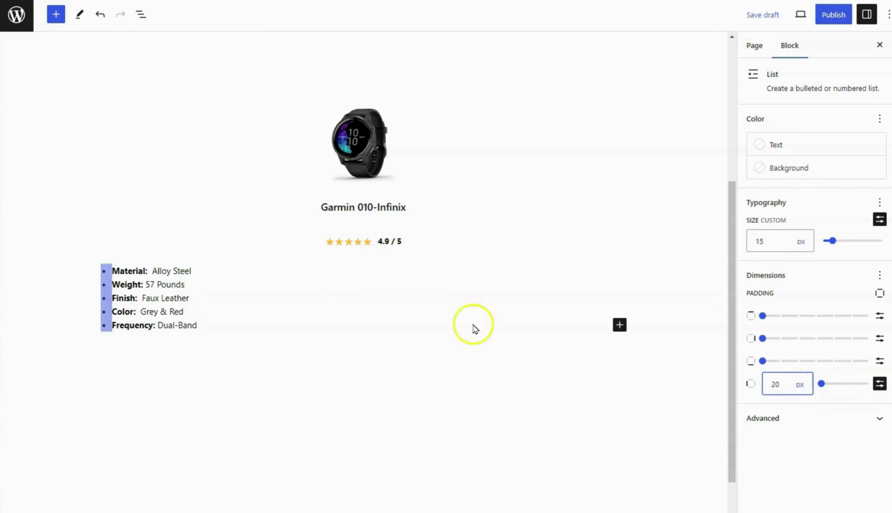
click(866, 14)
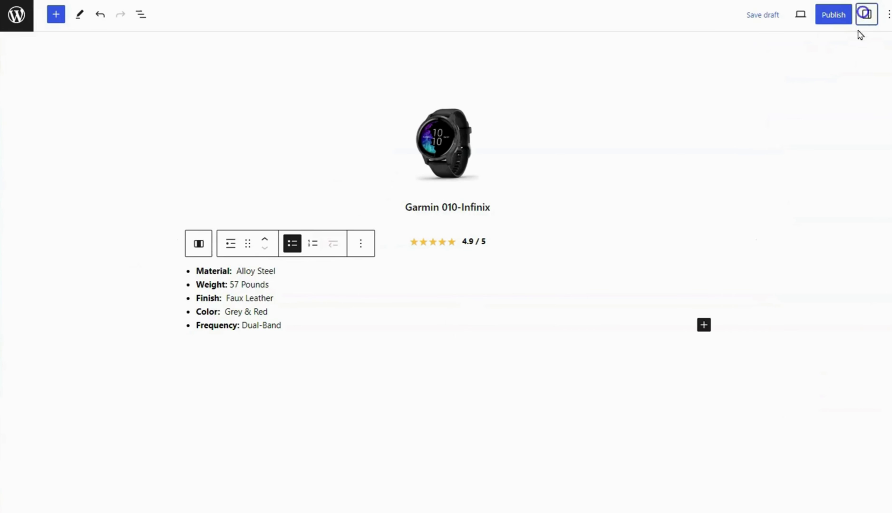
Step: Insert a Buttons block below the spec list labelled 'Check on Amazon →'
click(140, 14)
click(78, 214)
click(55, 15)
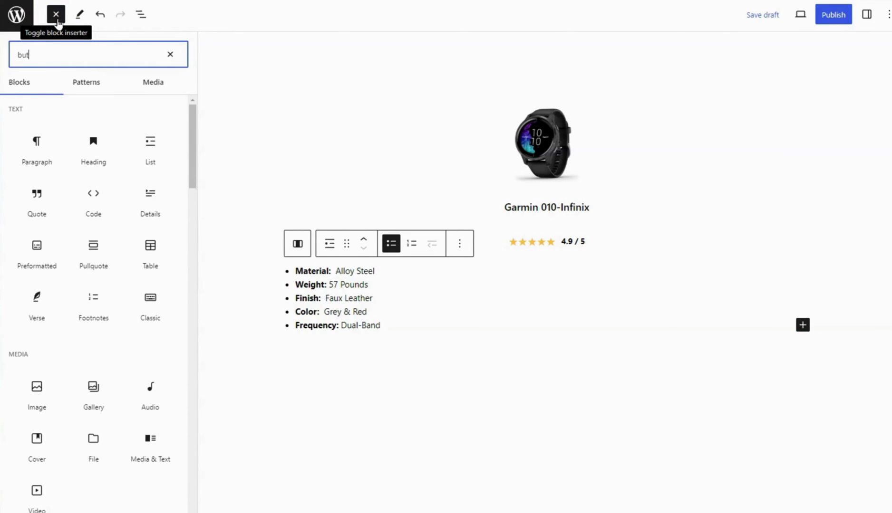
text(buttons)
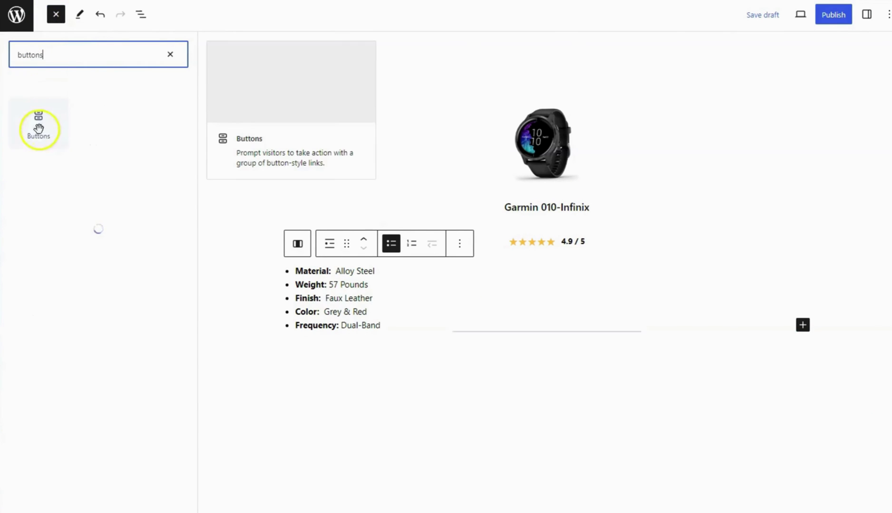
click(40, 127)
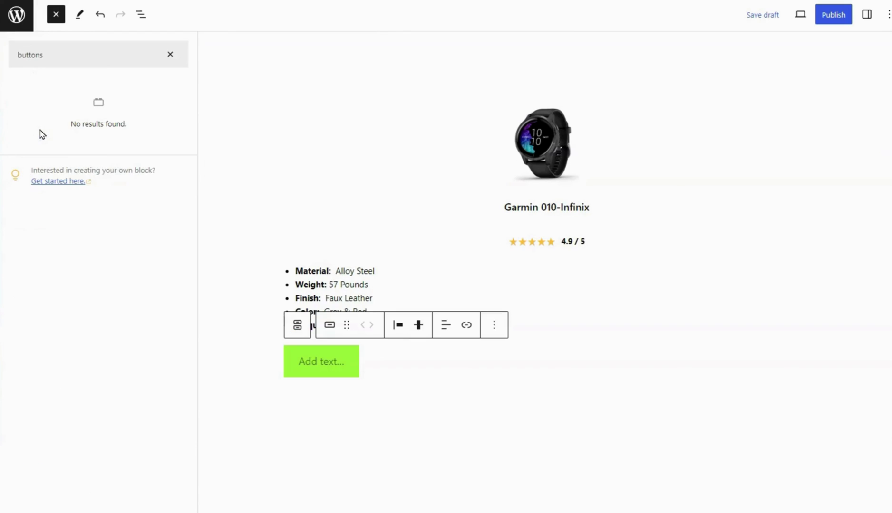
click(55, 15)
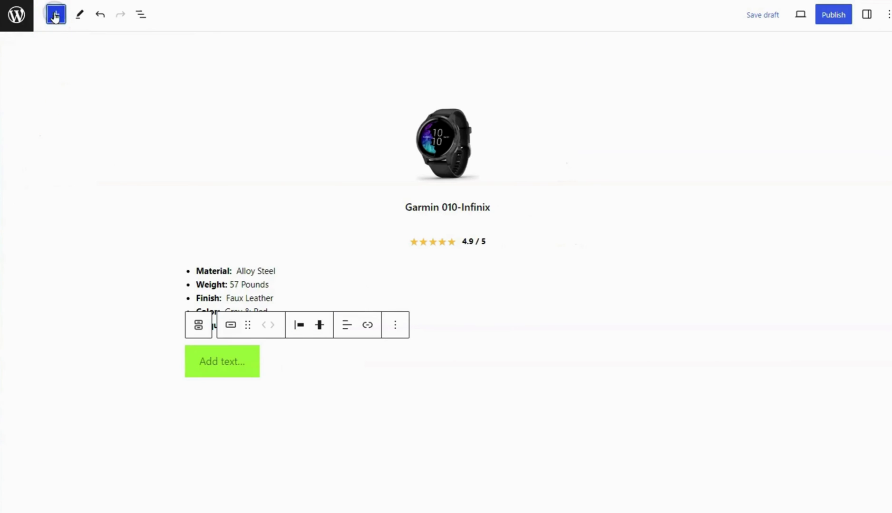
click(217, 371)
text(Check on Amazon →)
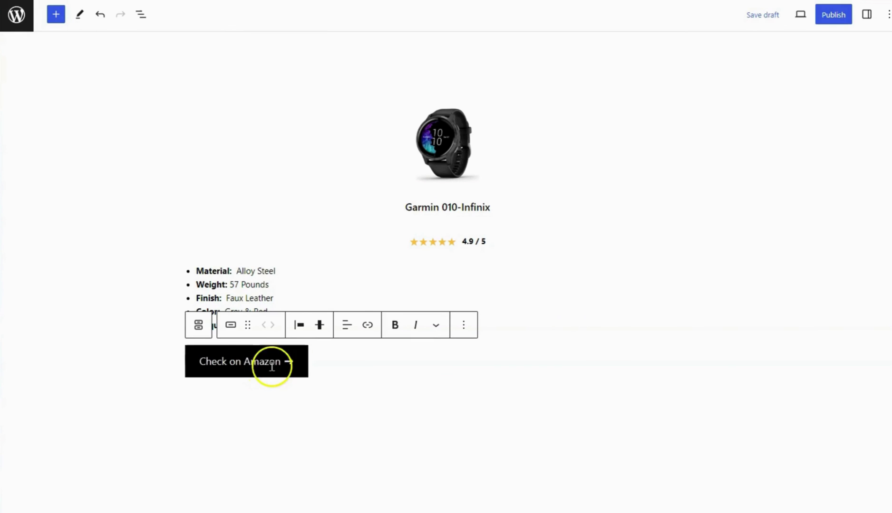
click(251, 362)
Step: Make the button 100% wide with 8 px vertical and 18 px horizontal padding
click(864, 15)
click(822, 182)
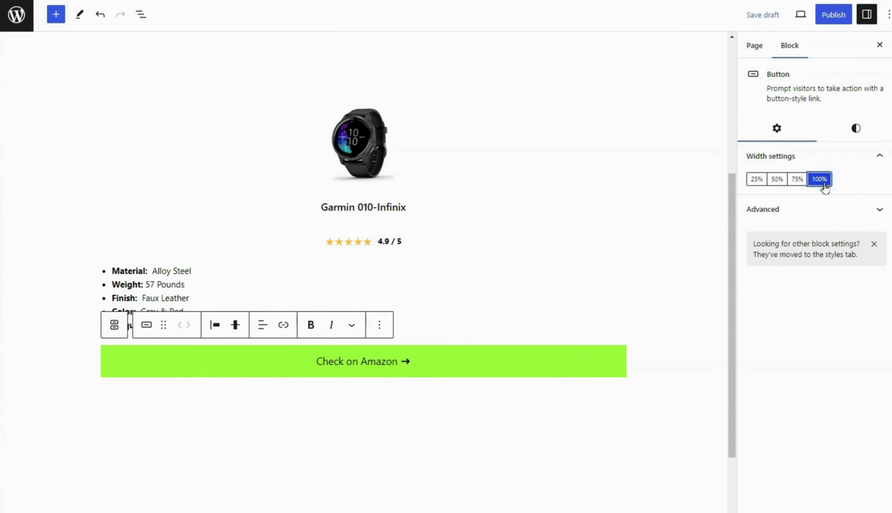
click(856, 129)
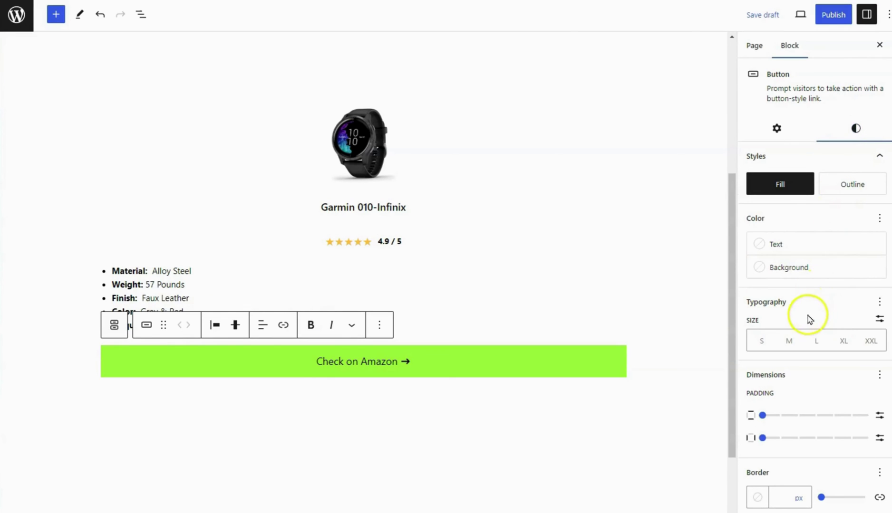
scroll(863, 343, down, 1)
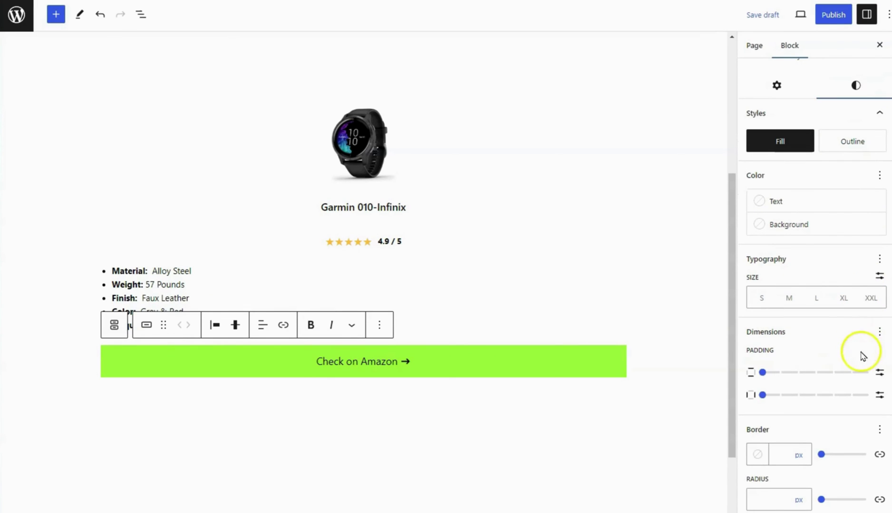
click(879, 372)
click(879, 395)
click(781, 377)
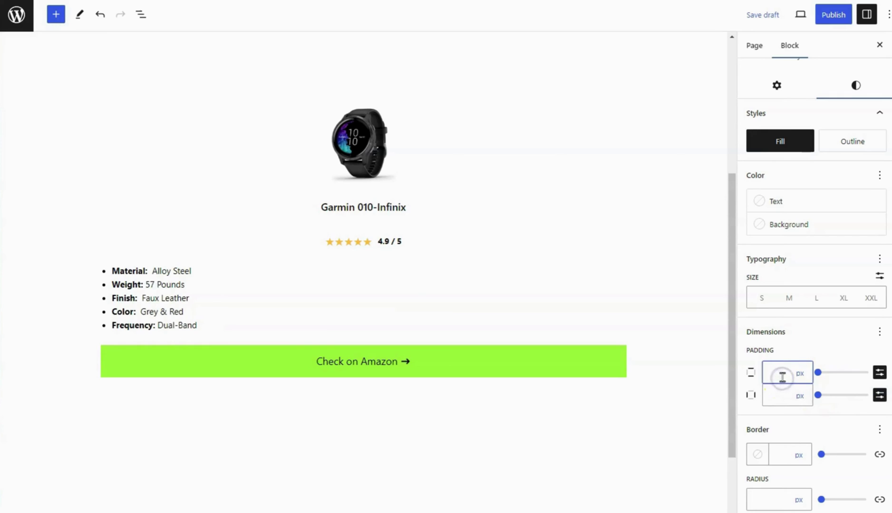
text(8)
click(778, 395)
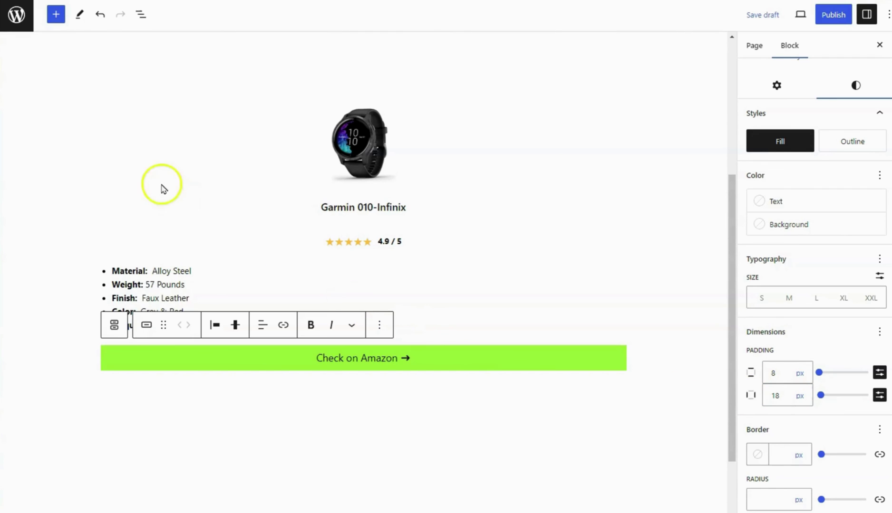
Step: Duplicate the Check on Amazon button and relabel the copy 'Check on Ebay'
click(142, 17)
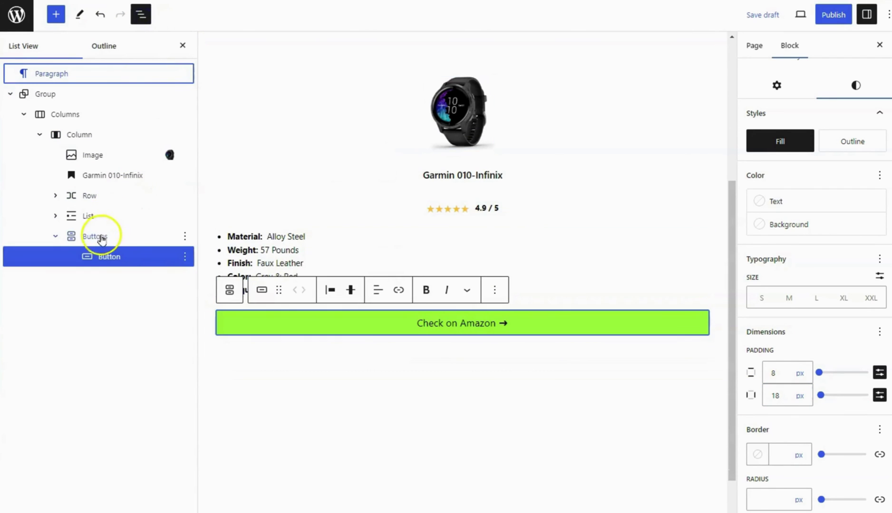
click(184, 257)
click(210, 332)
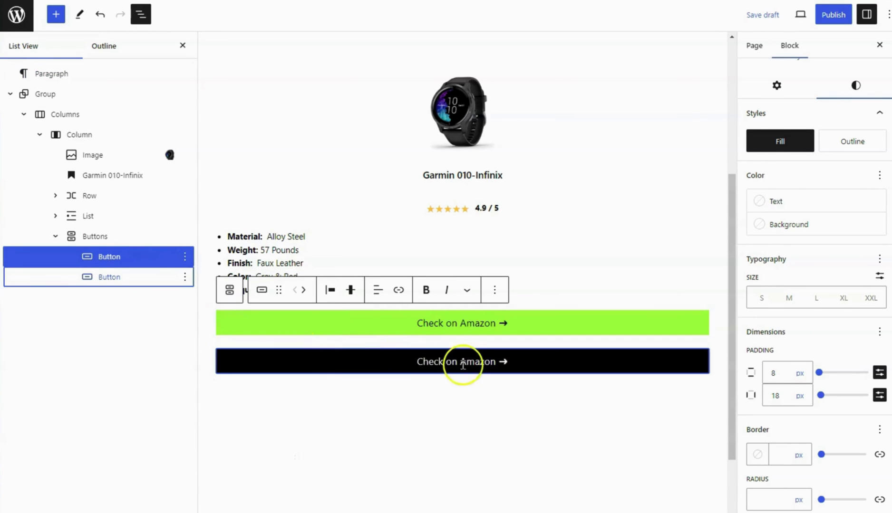
click(141, 14)
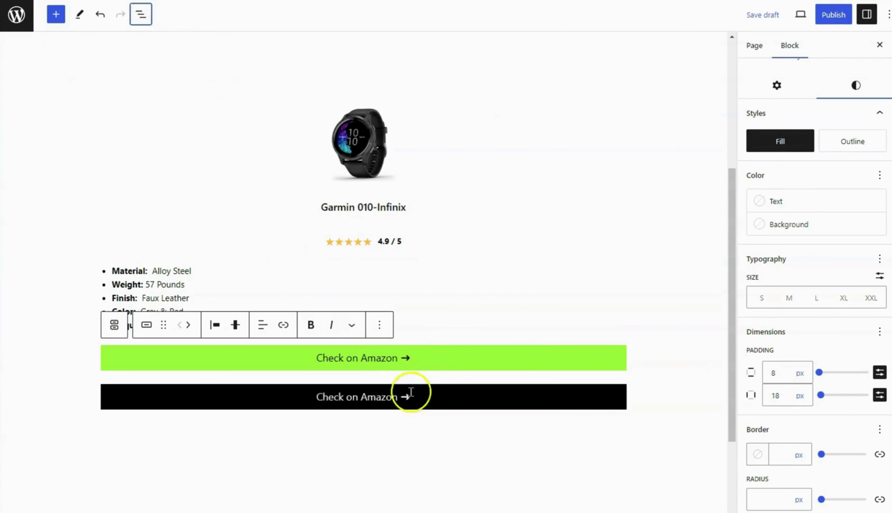
triple_click(396, 398)
text(Check on Ebay)
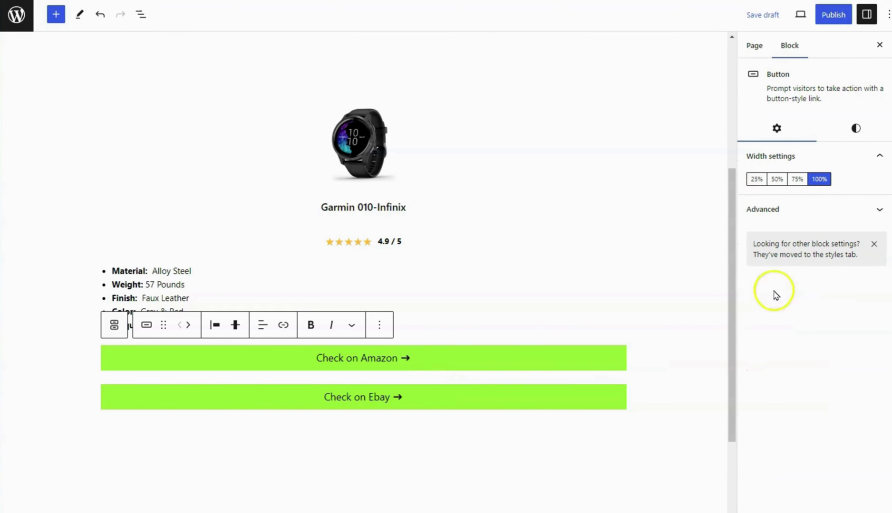
Step: Give the Amazon button a red E74C3C background with white text
click(855, 128)
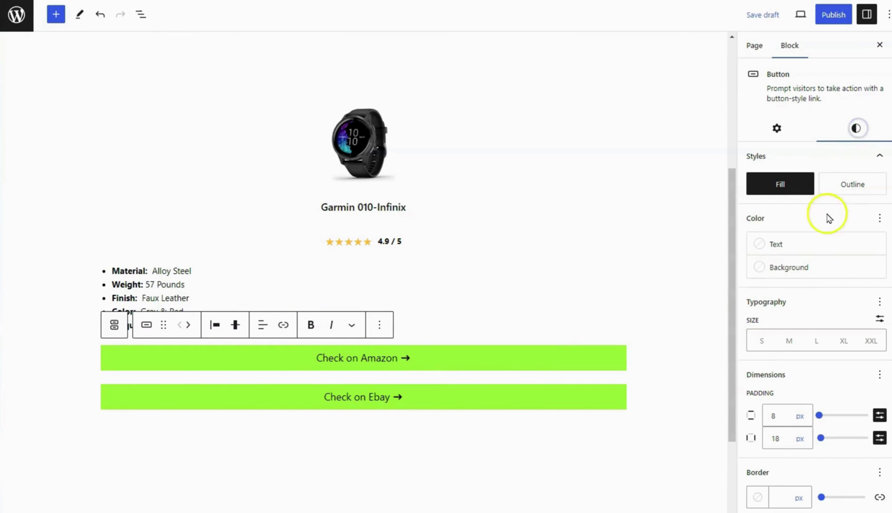
click(792, 266)
click(637, 318)
click(483, 492)
text(E74C3C)
click(785, 244)
click(597, 345)
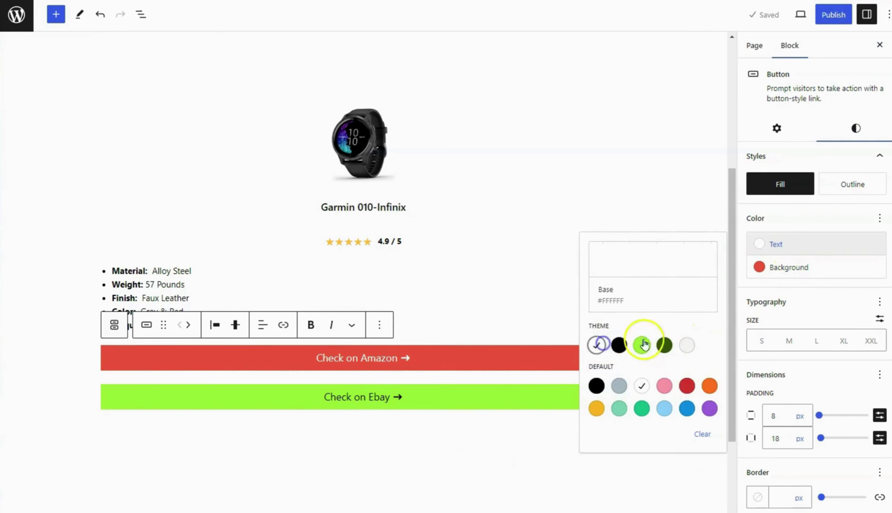
click(823, 246)
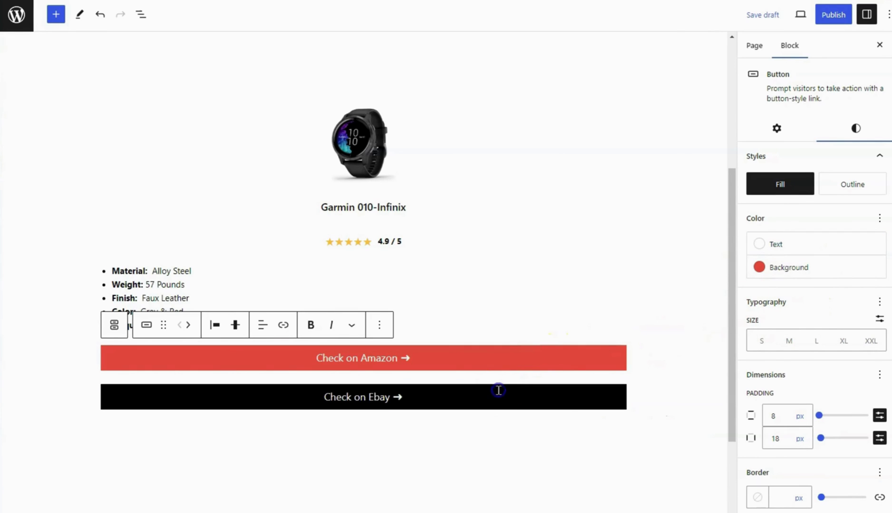
Step: Give the Ebay button a pasted navy hex background and white Base text colour
click(498, 390)
click(852, 129)
click(785, 266)
click(652, 307)
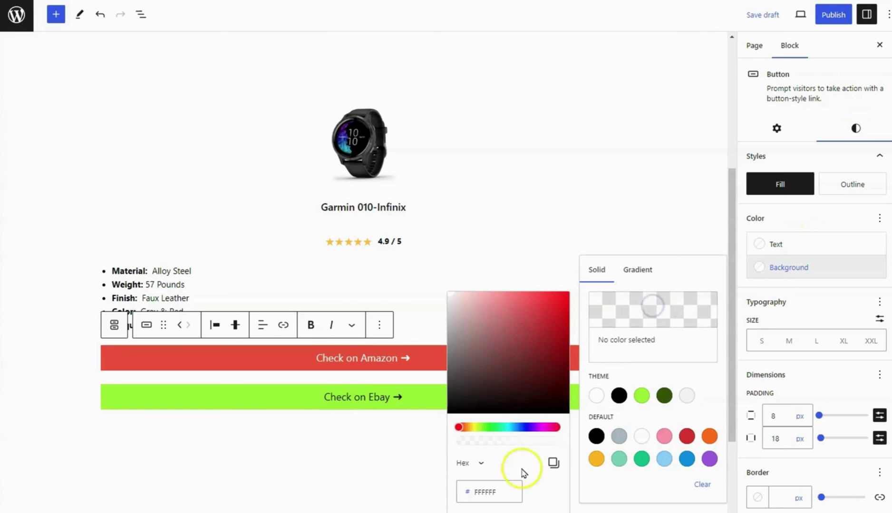
double_click(490, 493)
key(ctrl+v)
click(812, 244)
click(597, 345)
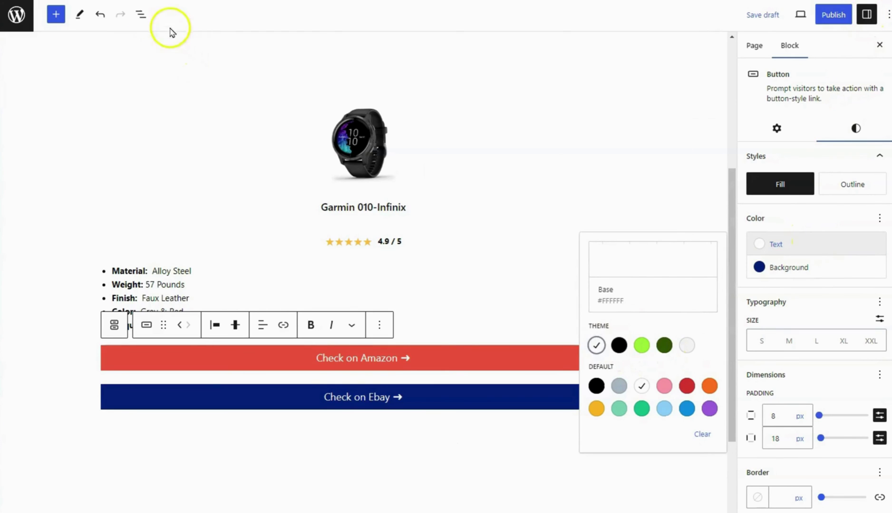
click(141, 15)
Step: Set a custom 14 px font size on the Buttons group containing the Amazon and Ebay buttons
click(94, 237)
click(141, 14)
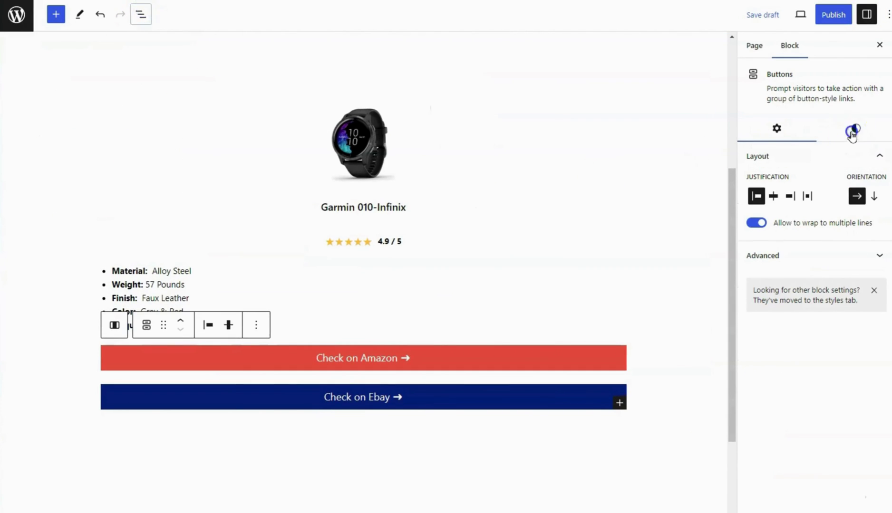
click(855, 128)
click(878, 173)
click(778, 196)
text(14)
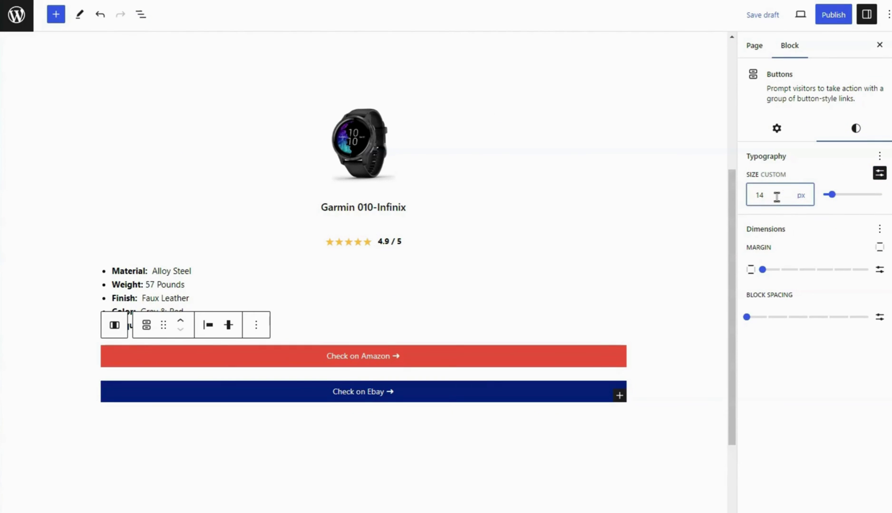
click(866, 14)
click(140, 15)
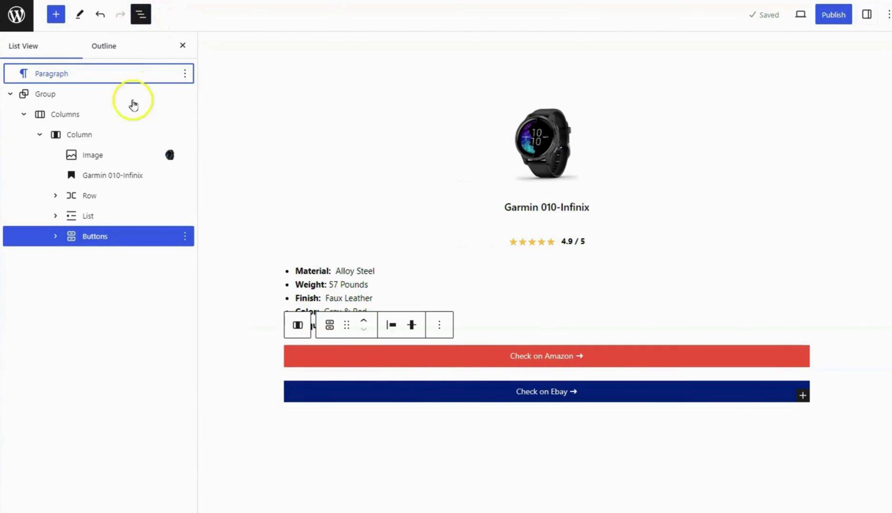
Step: Give the Garmin 010-Infinix column a 1 px border width
click(68, 135)
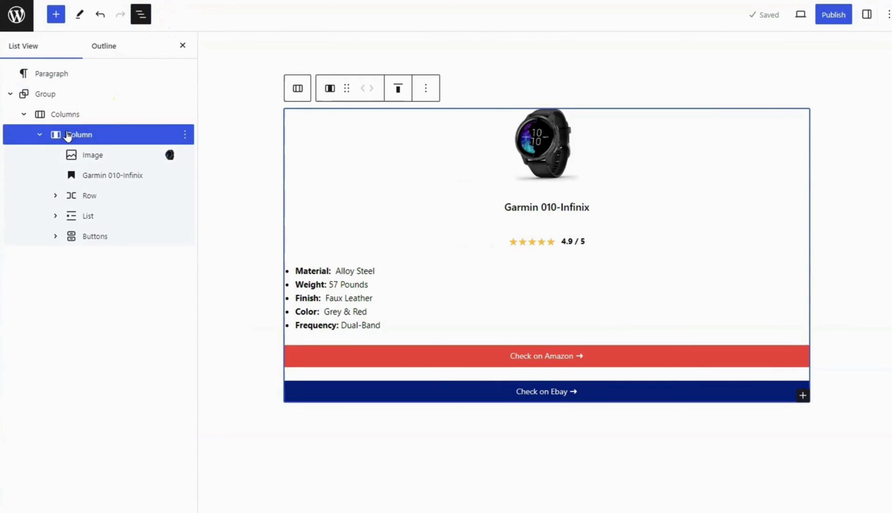
click(140, 15)
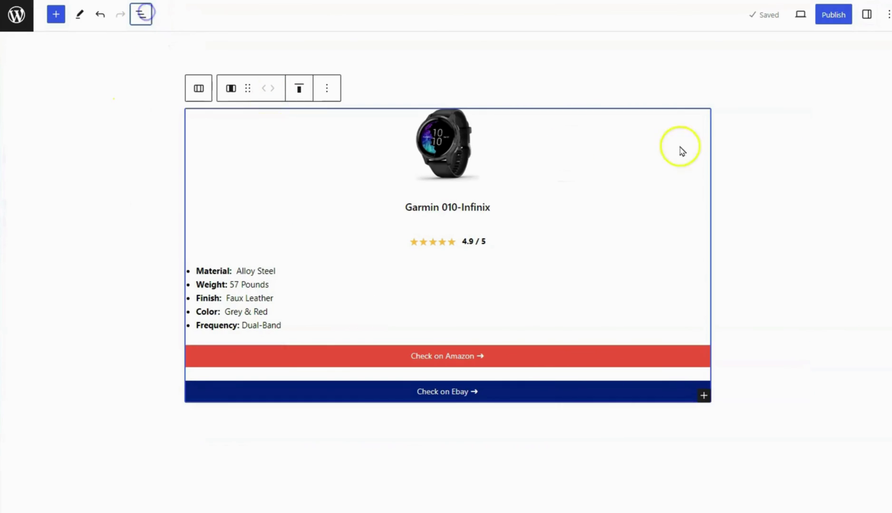
click(865, 20)
click(854, 128)
click(779, 481)
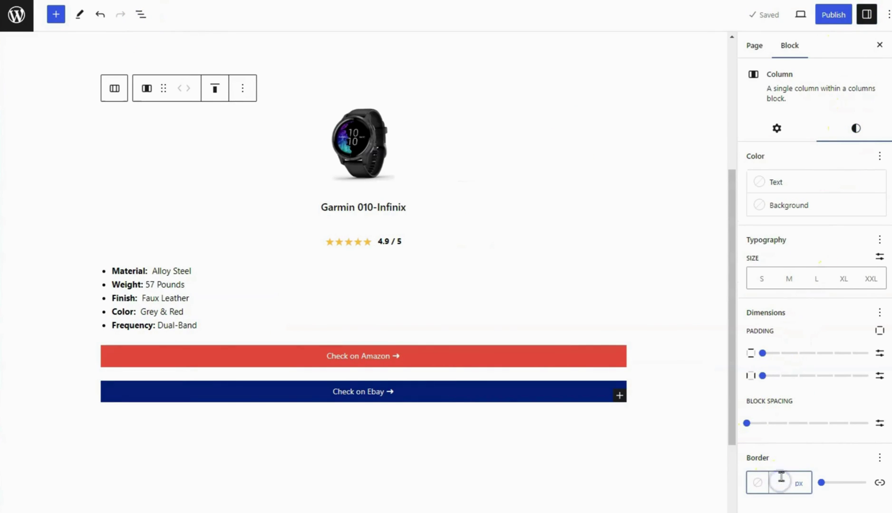
text(1)
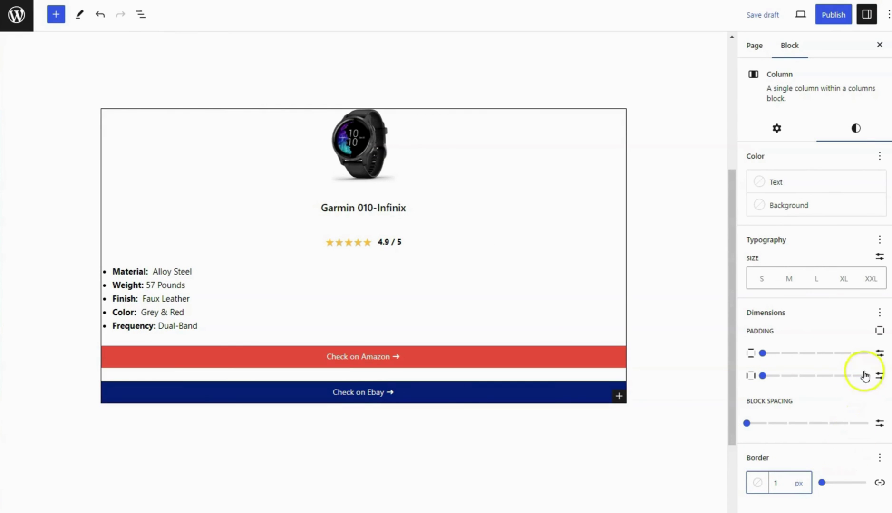
Step: Set the column's top/bottom and left/right padding to 15 px each
click(878, 354)
click(878, 375)
click(780, 356)
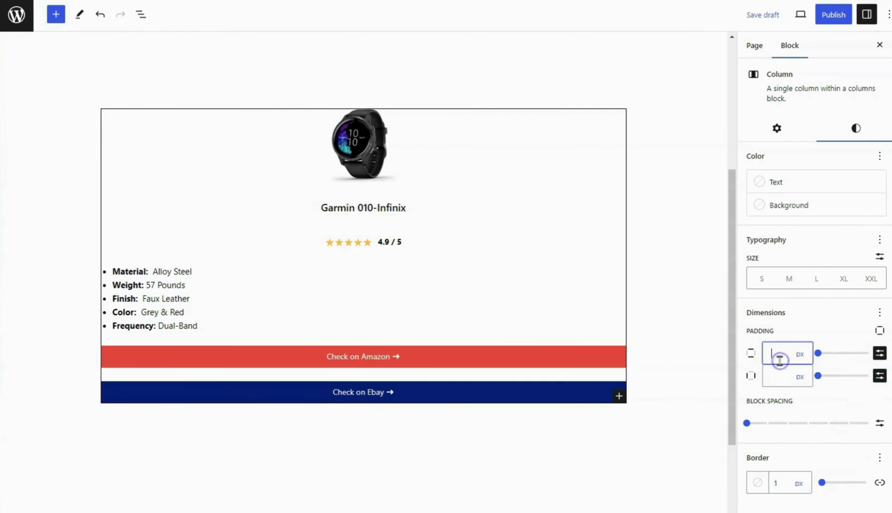
text(15)
click(780, 377)
text(15)
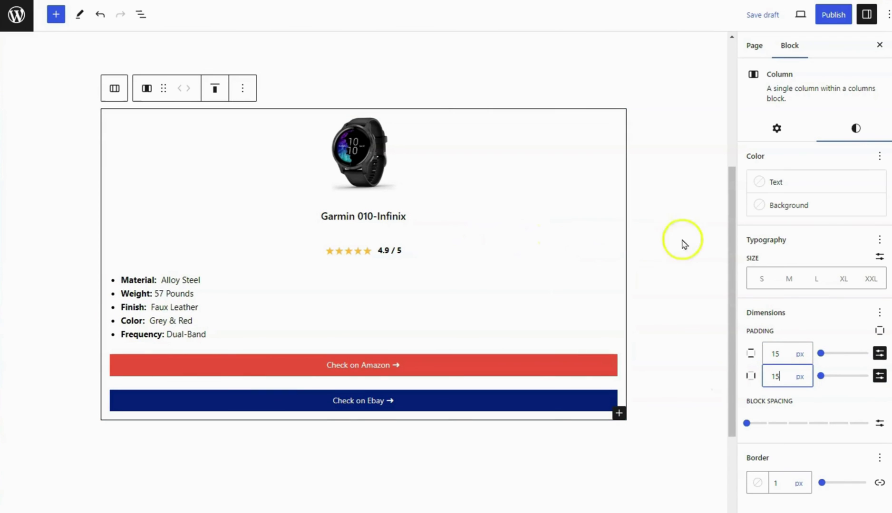
Step: Duplicate the product column to create another card
click(867, 15)
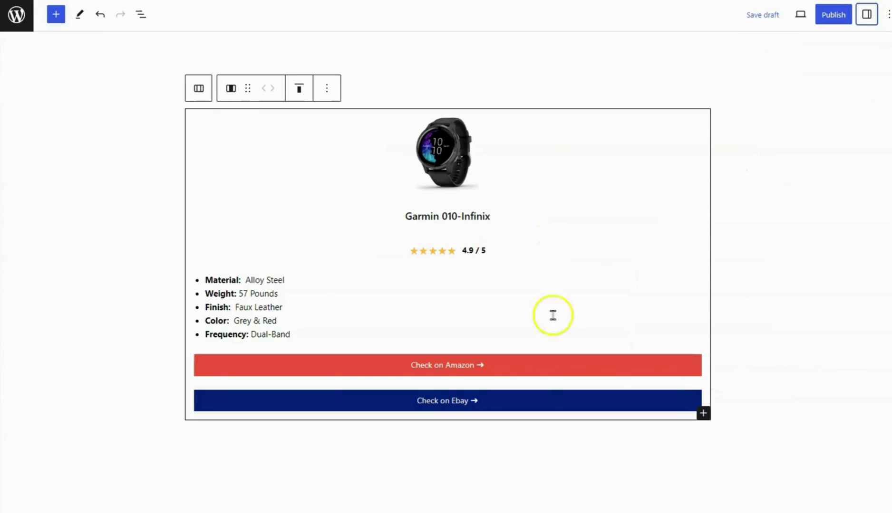
click(327, 90)
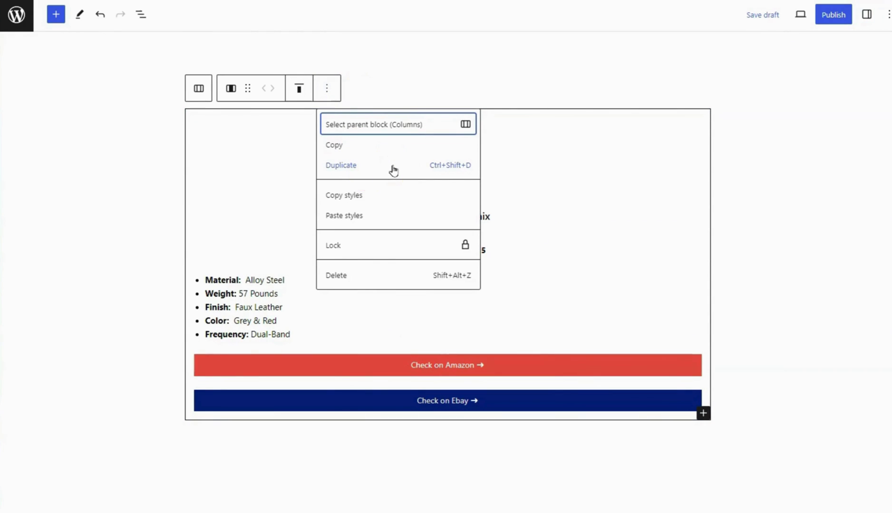
click(393, 170)
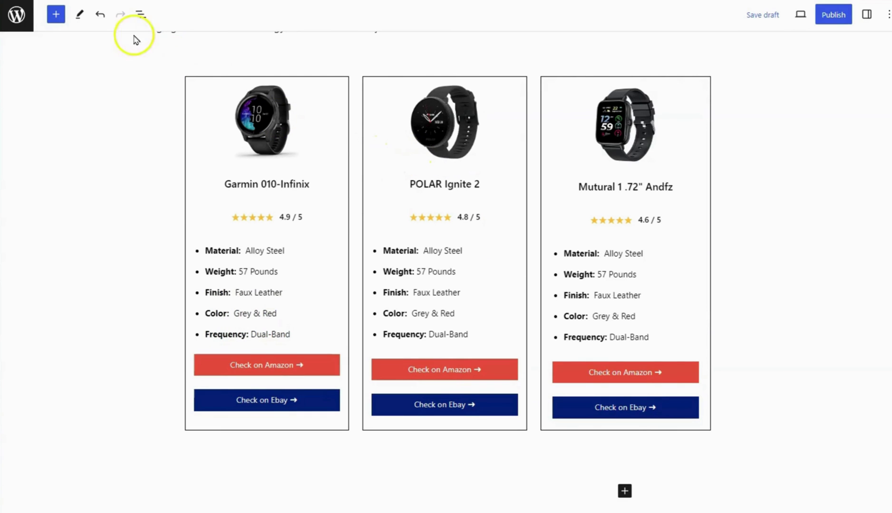
Step: Check the three product columns in List View and publish the page
click(140, 15)
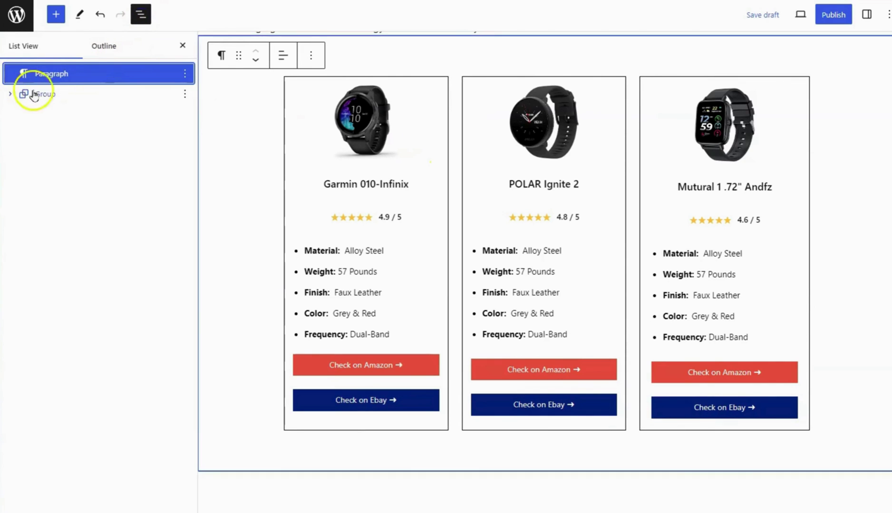
click(317, 123)
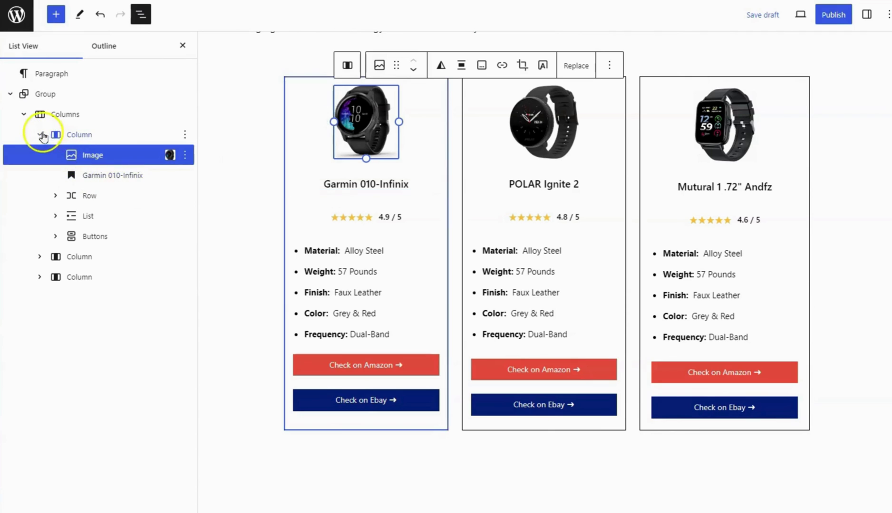
click(40, 135)
click(100, 155)
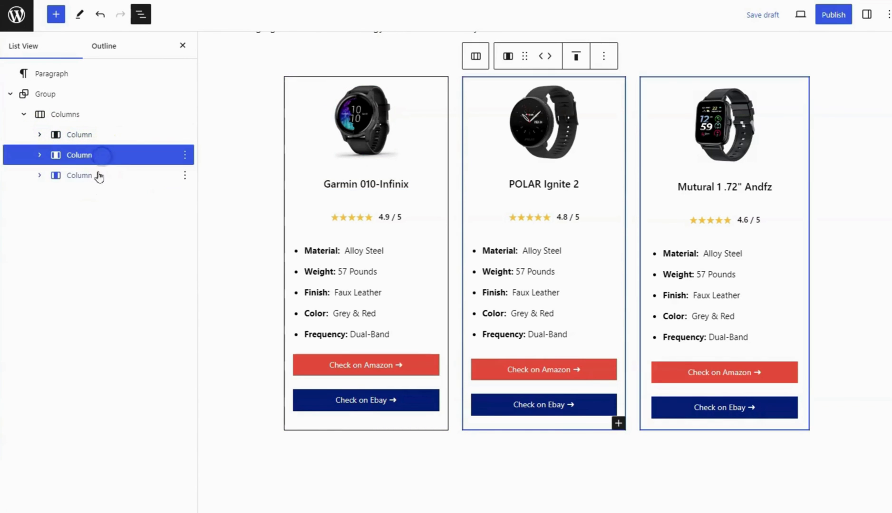
click(96, 180)
click(140, 15)
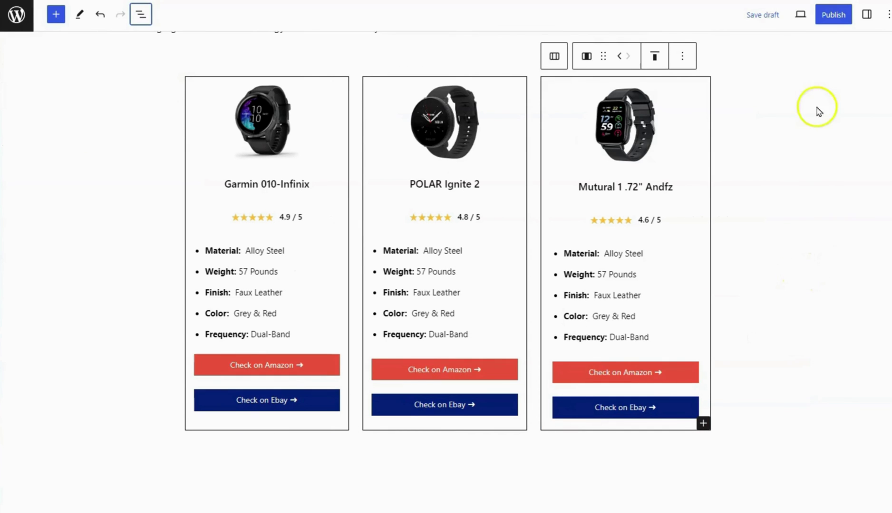
click(831, 15)
click(807, 21)
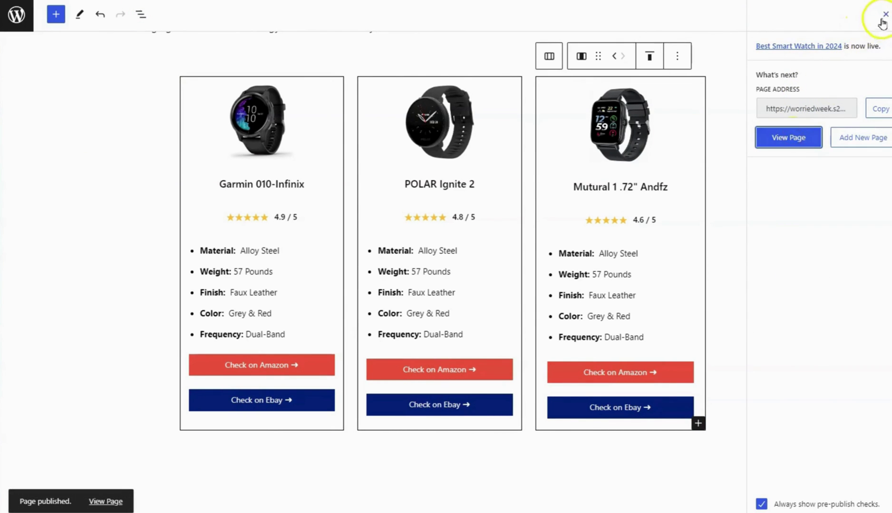
Step: View the live Best Smart Watch in 2024 page, scrolling past the three cards to Key Features
click(883, 17)
click(798, 14)
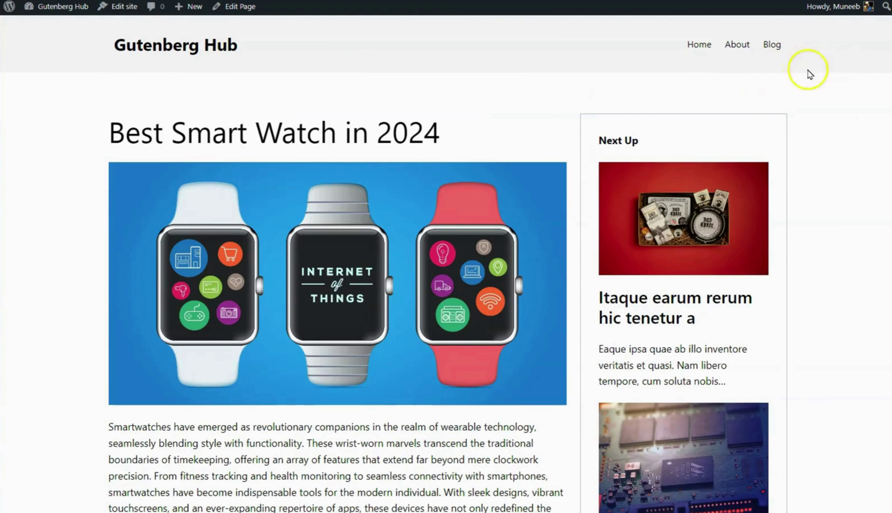
scroll(446, 266, down, 3)
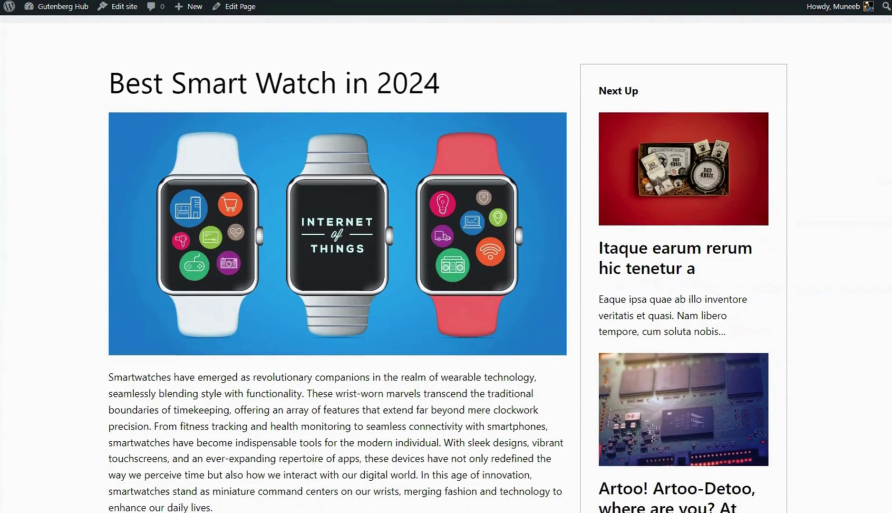
scroll(445, 266, down, 3)
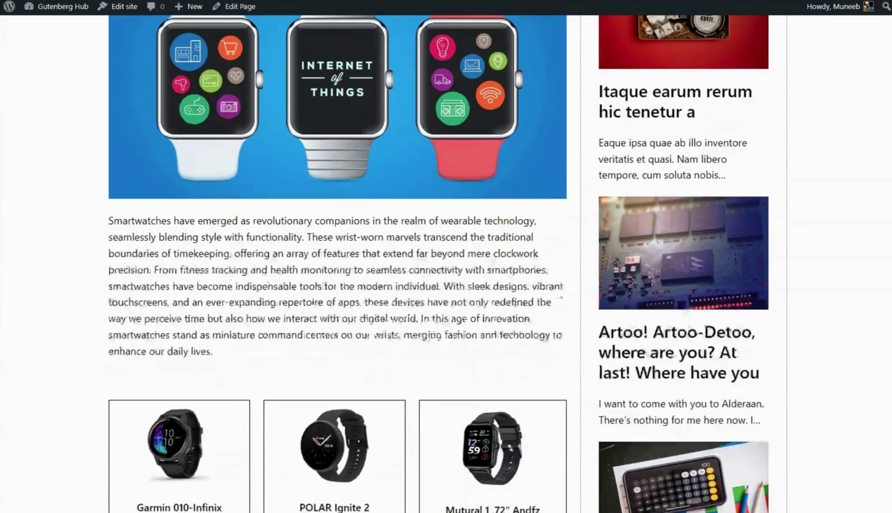
scroll(887, 218, down, 6)
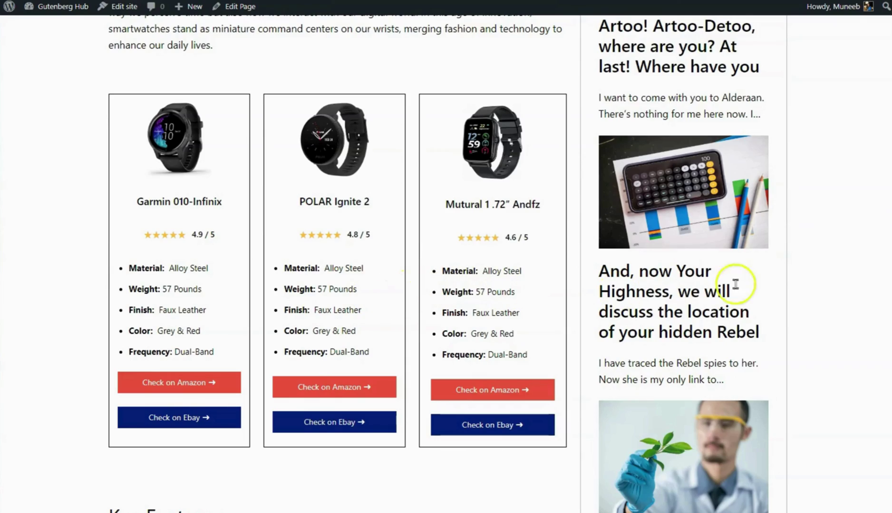
scroll(849, 269, down, 4)
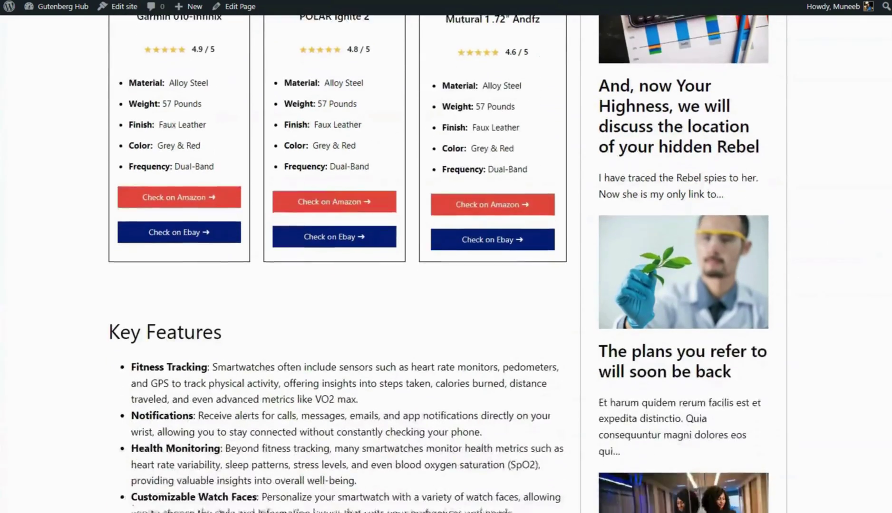
scroll(439, 263, down, 6)
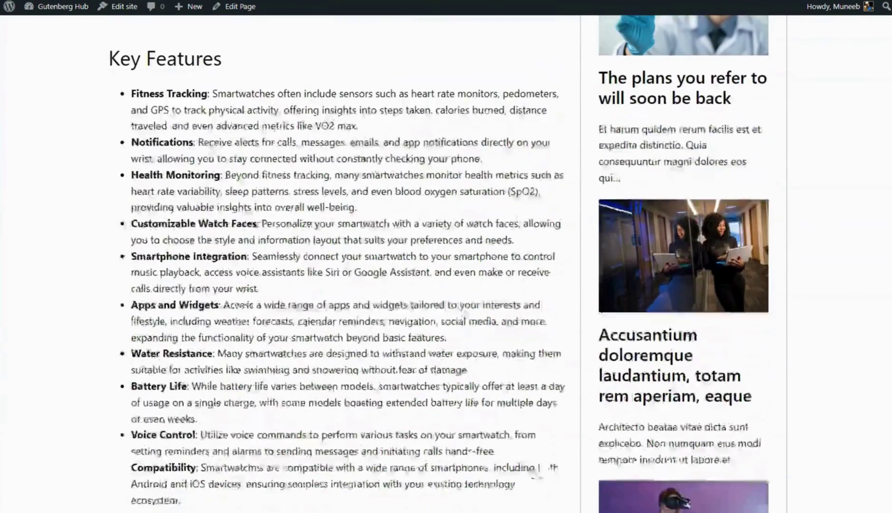